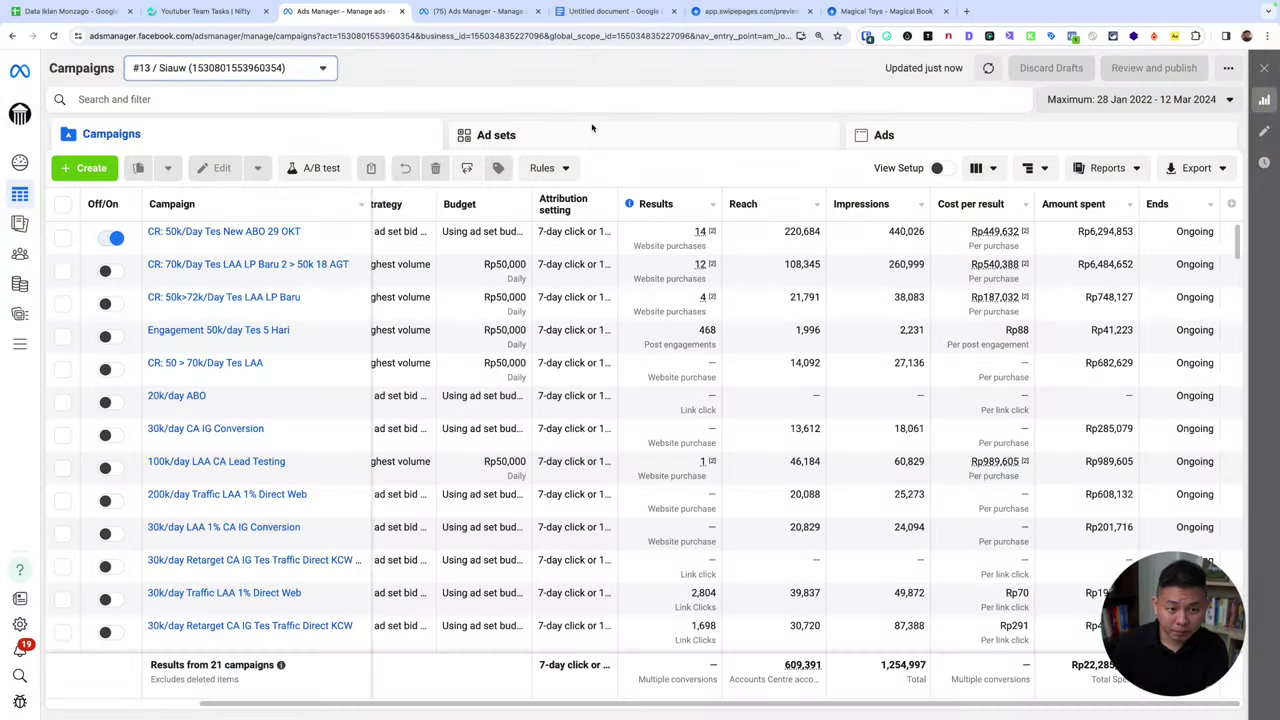
pyautogui.press('super+a')
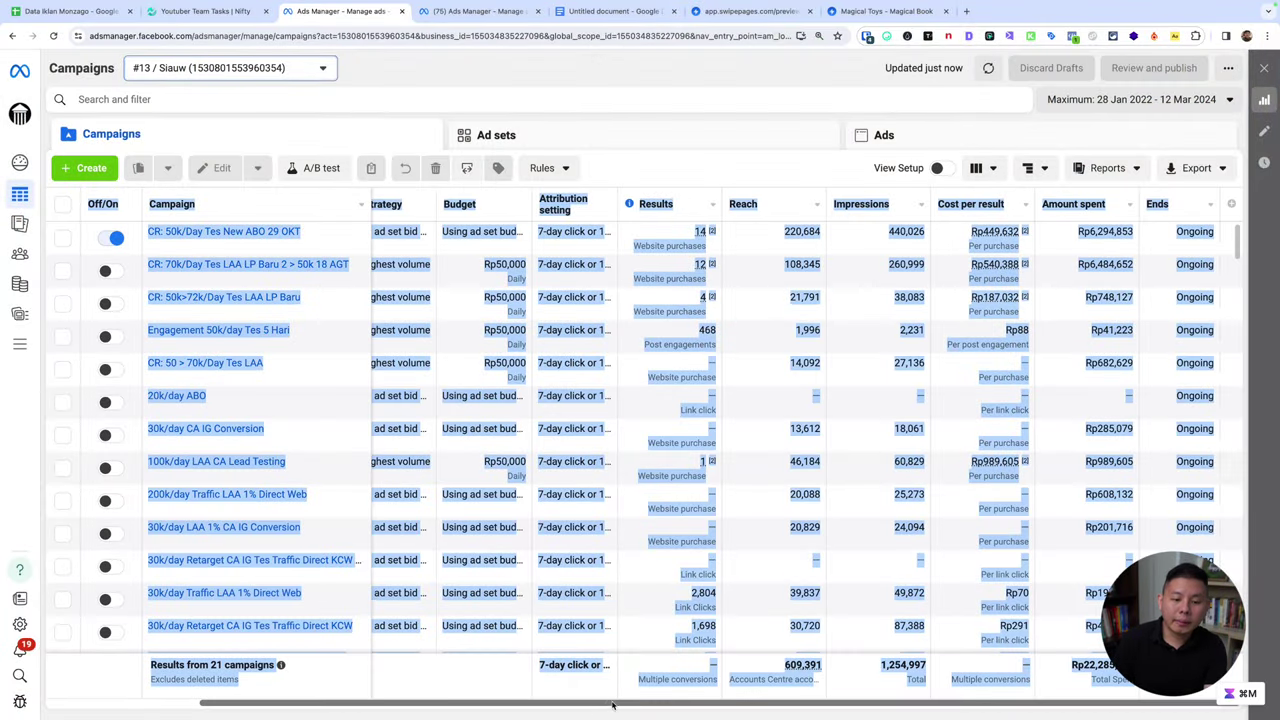
pyautogui.moveTo(598, 707); pyautogui.dragTo(494, 711)
pyautogui.click(563, 60)
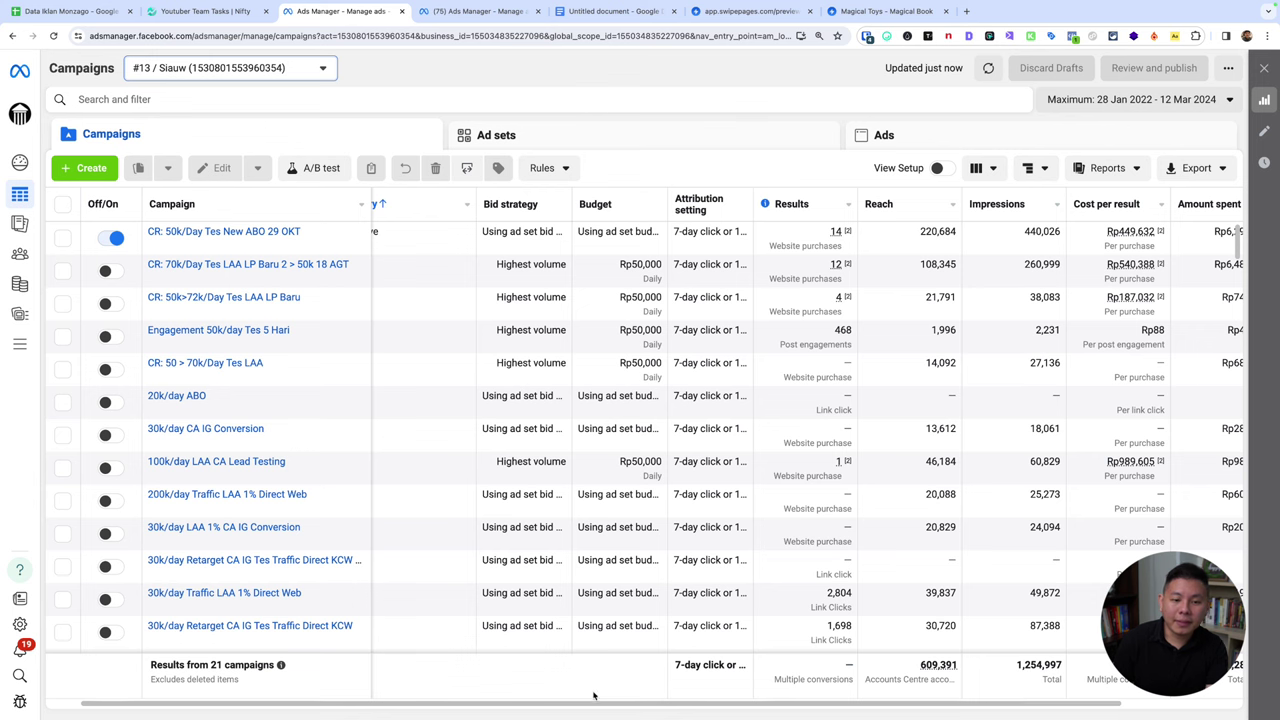
pyautogui.hscroll(-2, 609, 707)
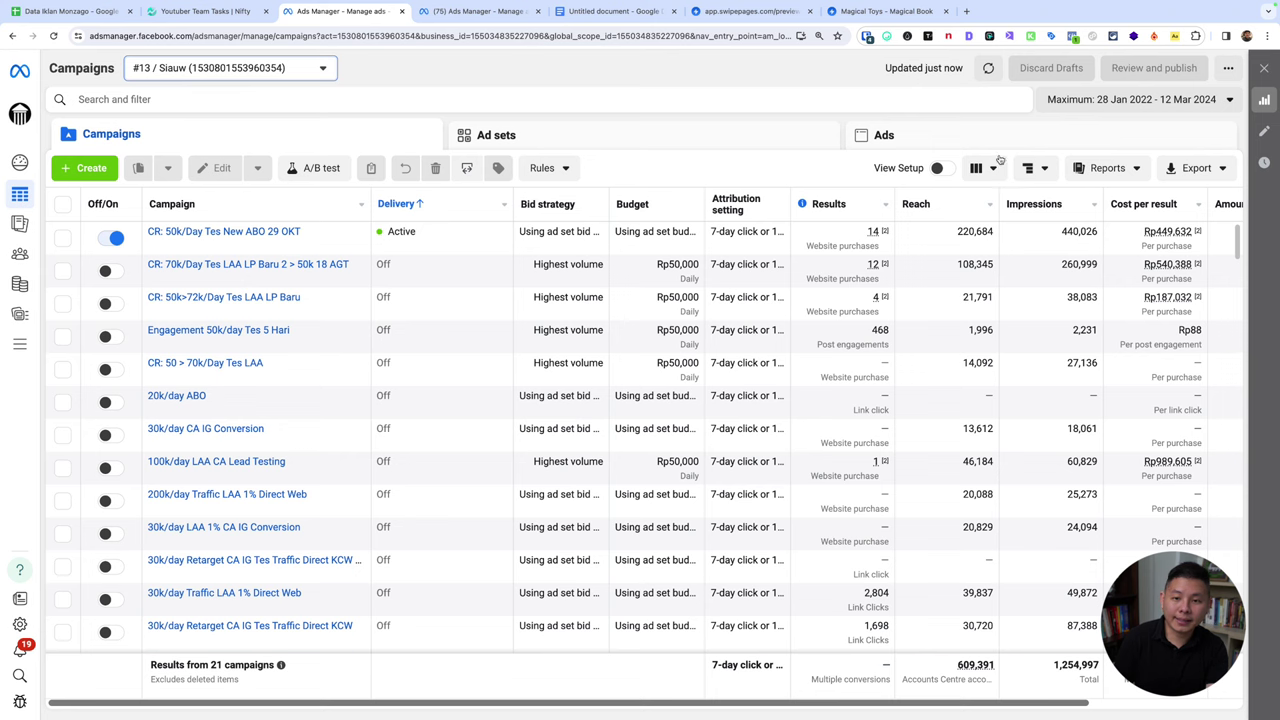
pyautogui.click(995, 168)
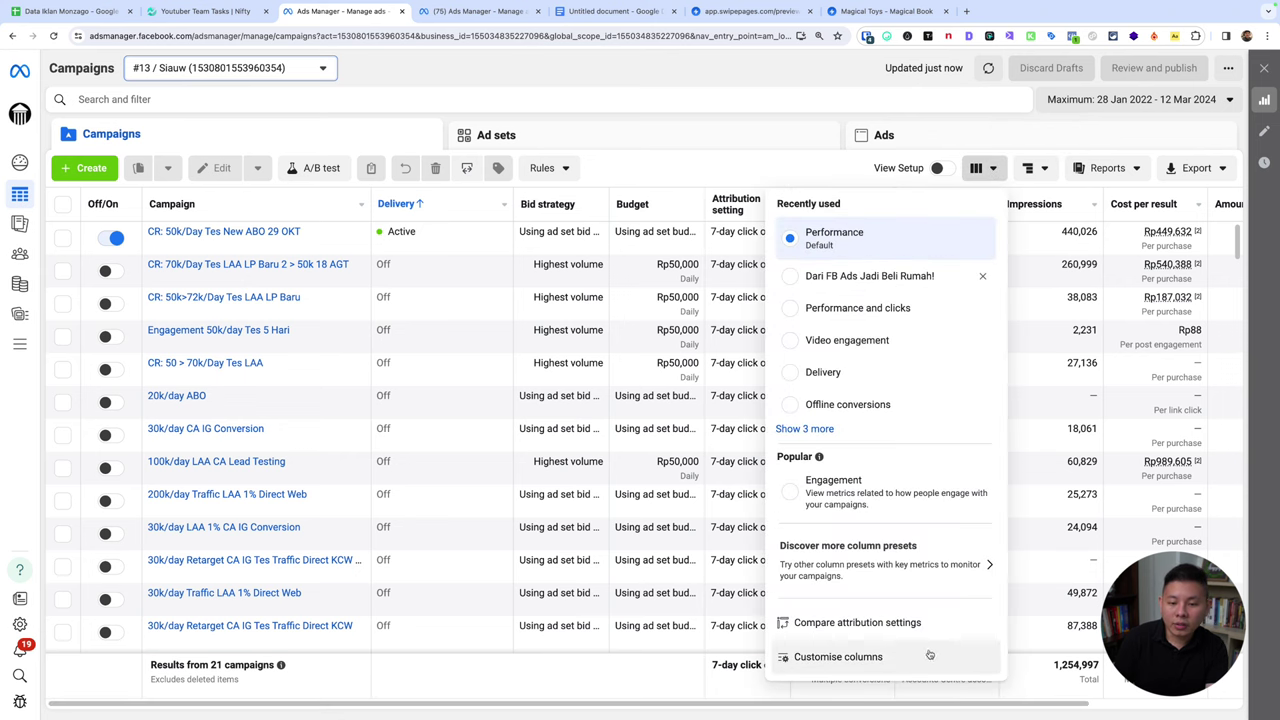
pyautogui.click(880, 657)
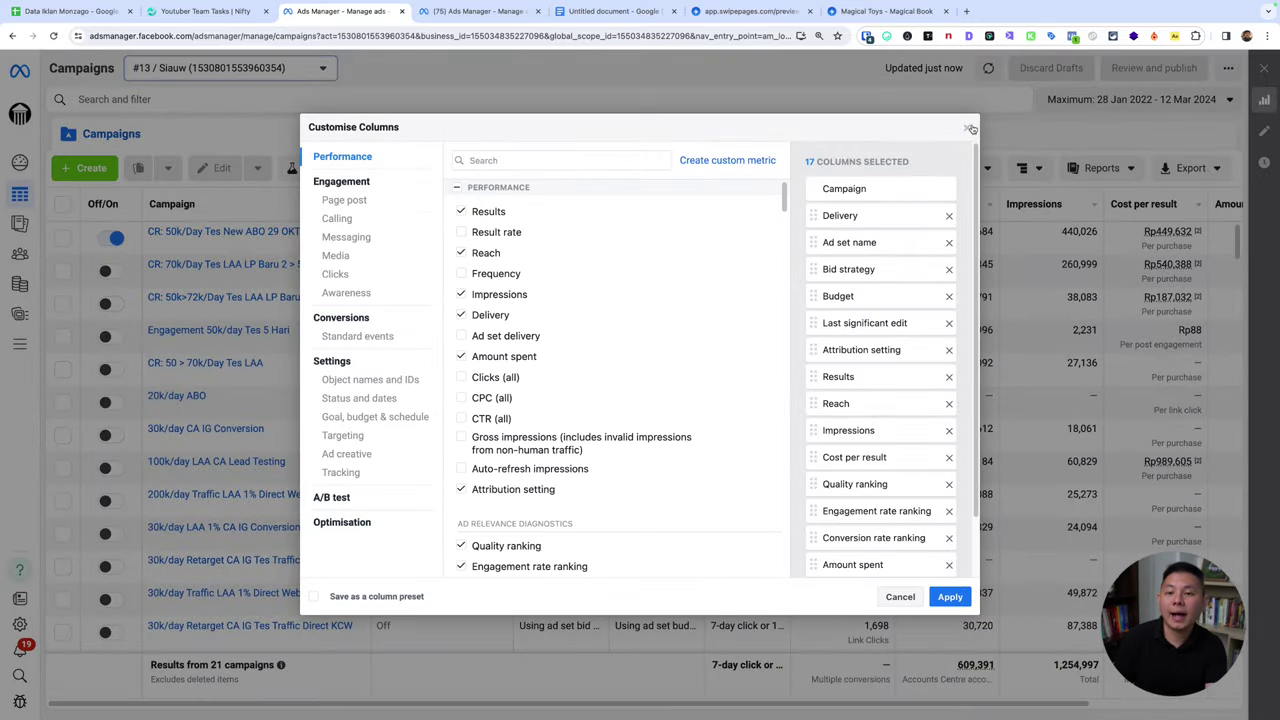
pyautogui.click(966, 128)
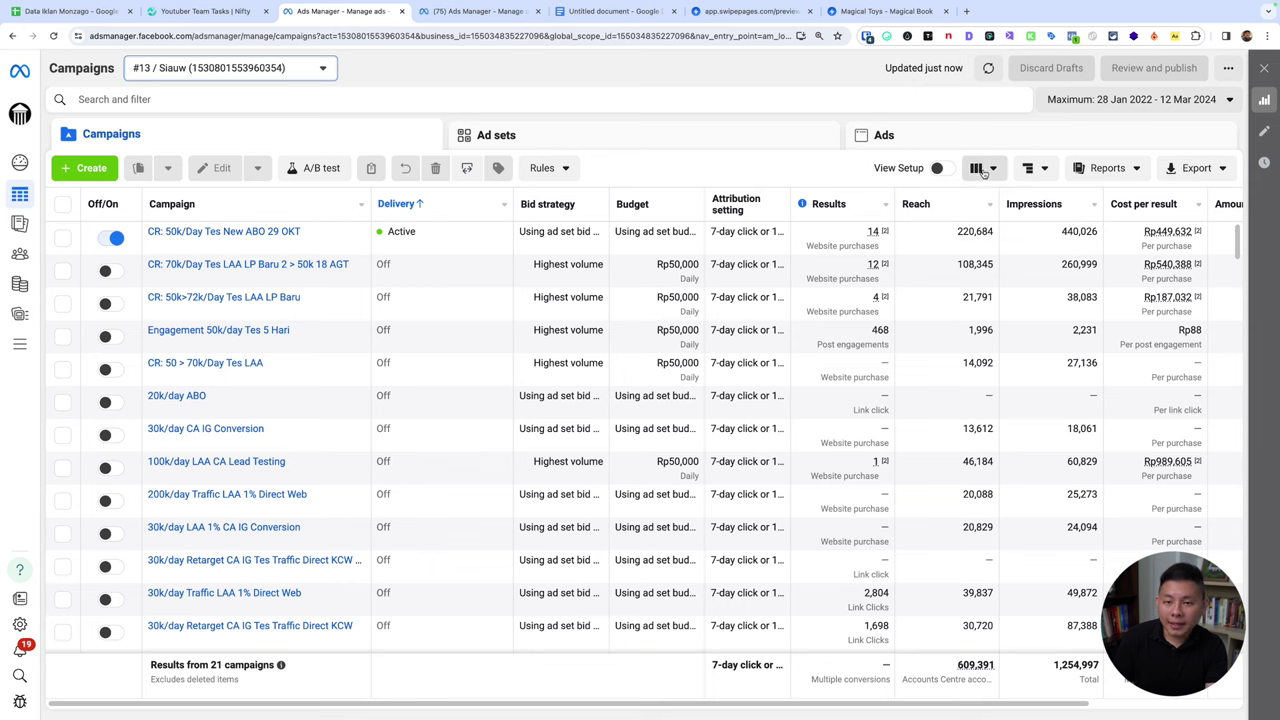
# Step: Apply the saved column preset "Dari FB Ads Jadi Beli Rumah!" to the campaigns table
pyautogui.click(985, 168)
pyautogui.click(860, 276)
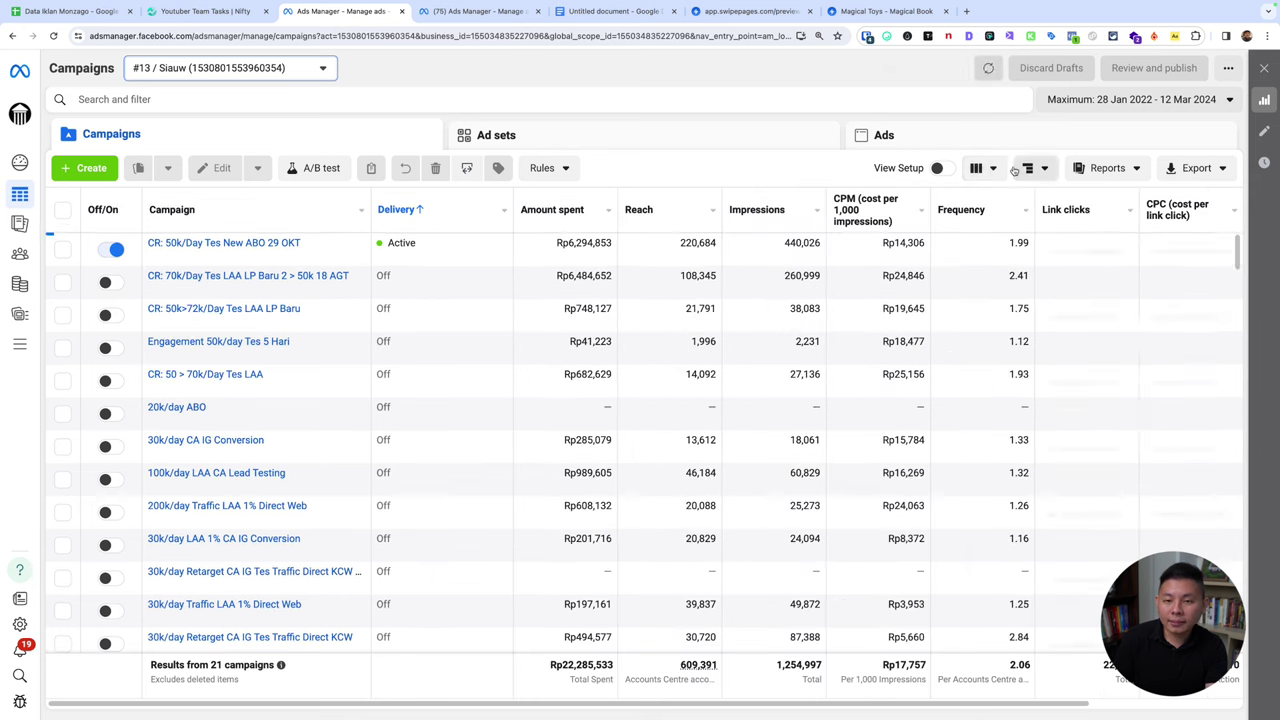
pyautogui.click(985, 168)
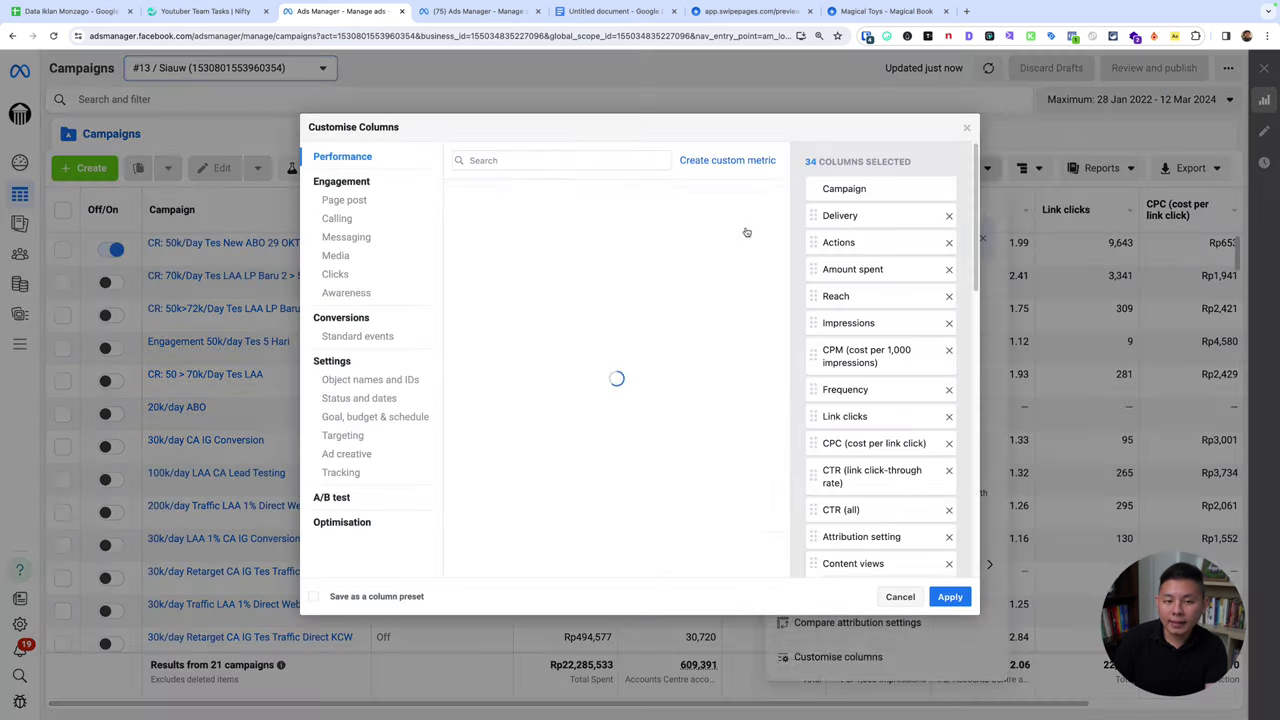
pyautogui.click(860, 656)
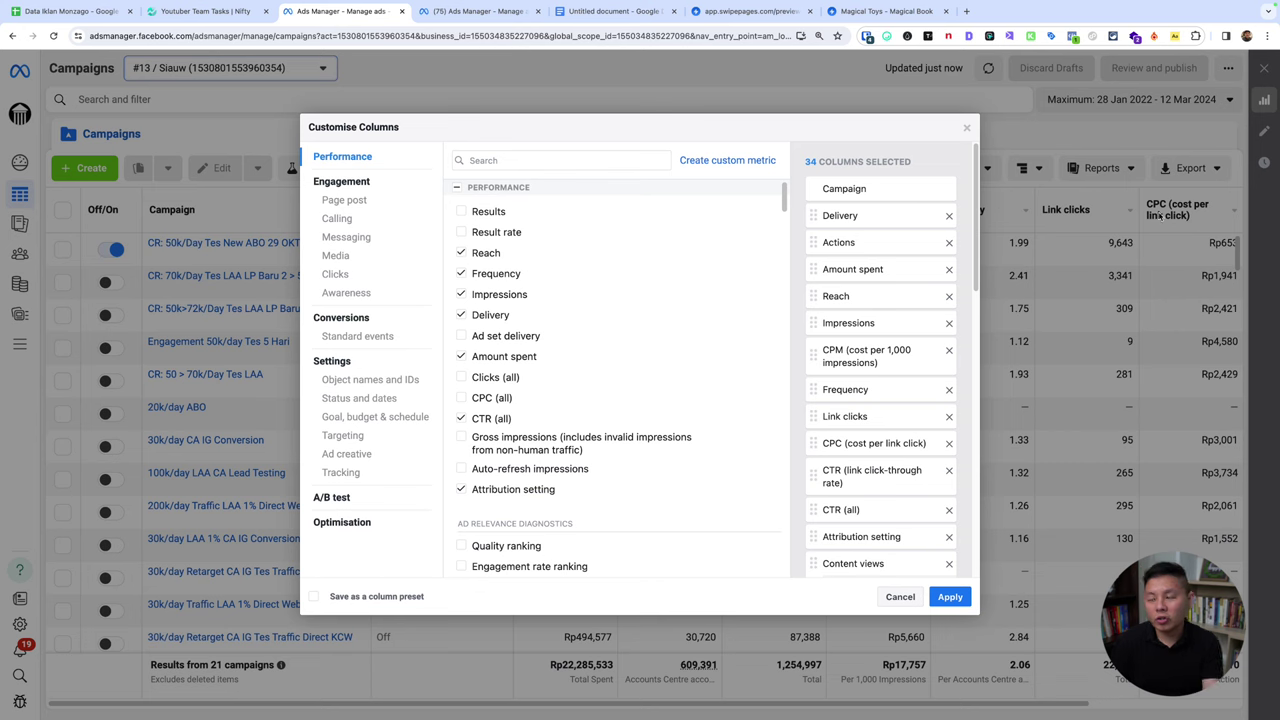
pyautogui.click(966, 128)
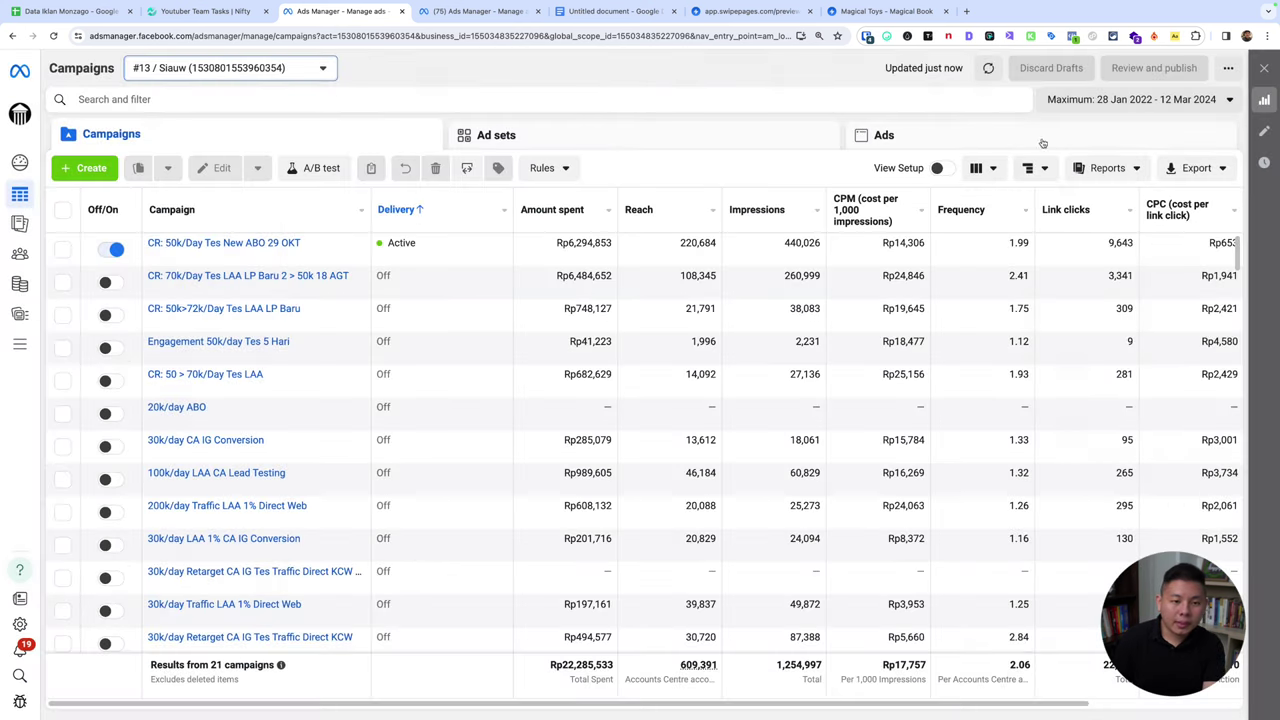
# Step: Open the column customisation for the current preset and remove Actions from the selected columns
pyautogui.click(983, 170)
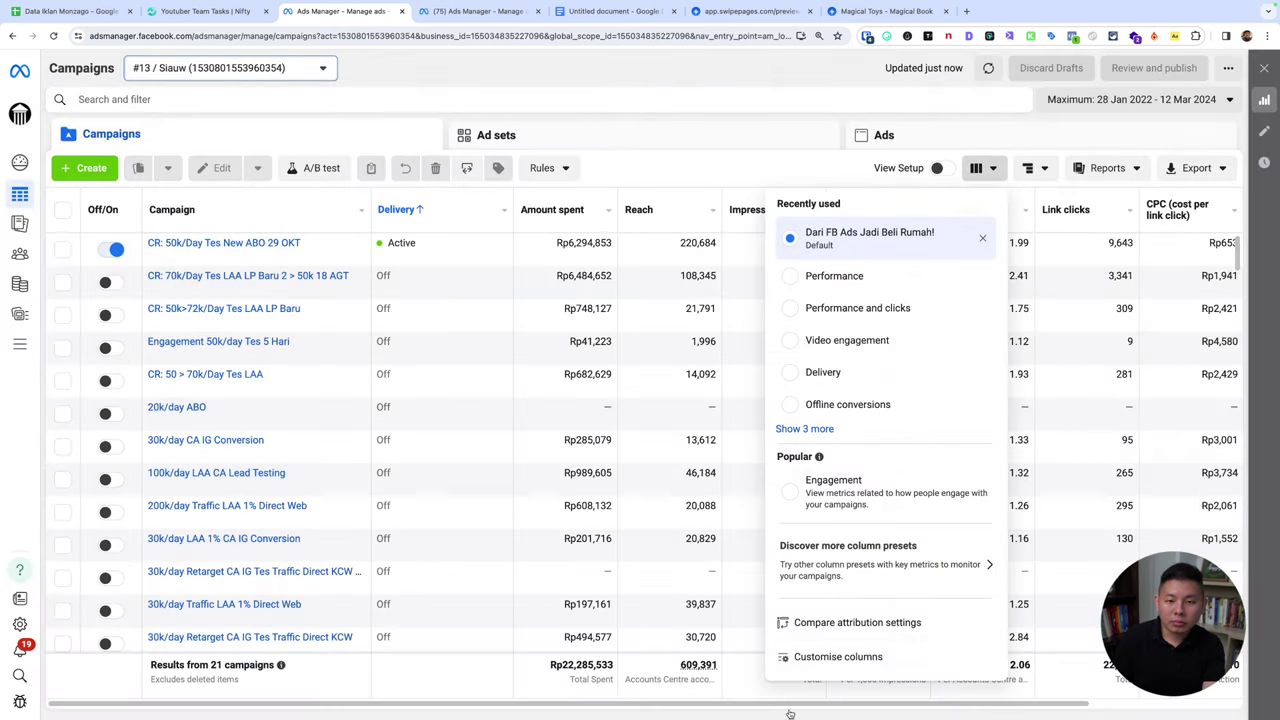
pyautogui.click(850, 656)
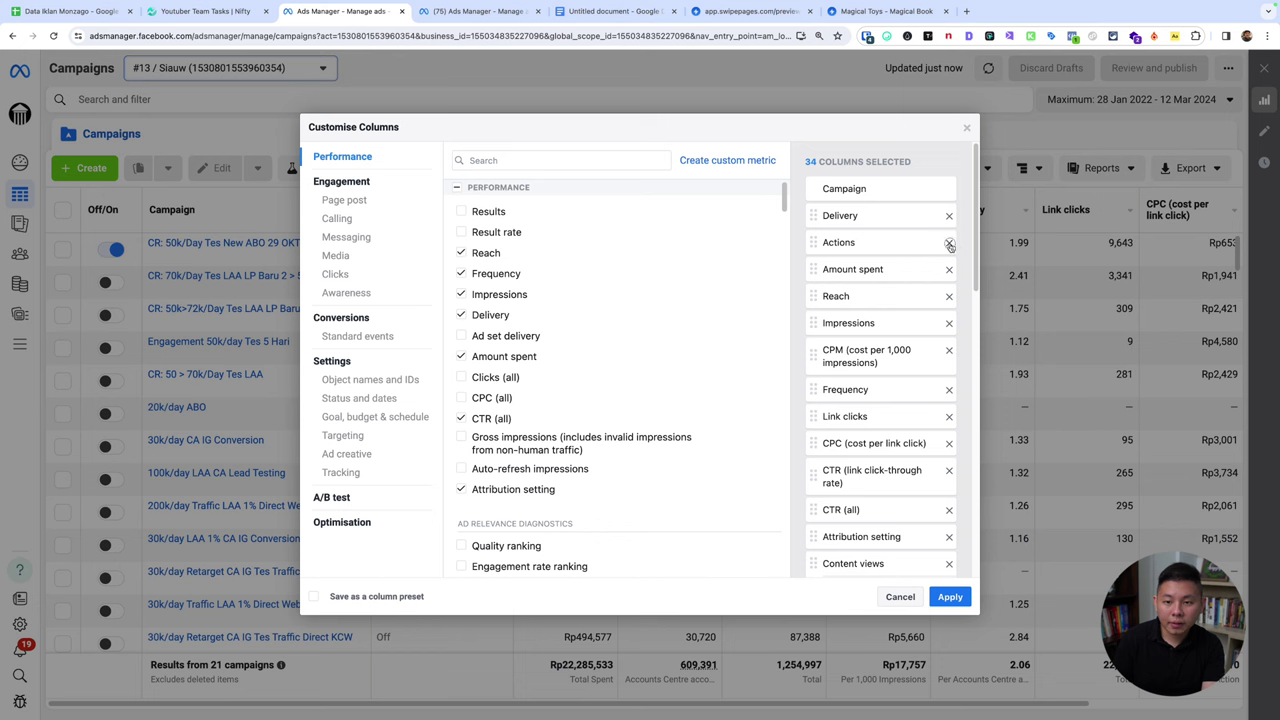
pyautogui.click(949, 242)
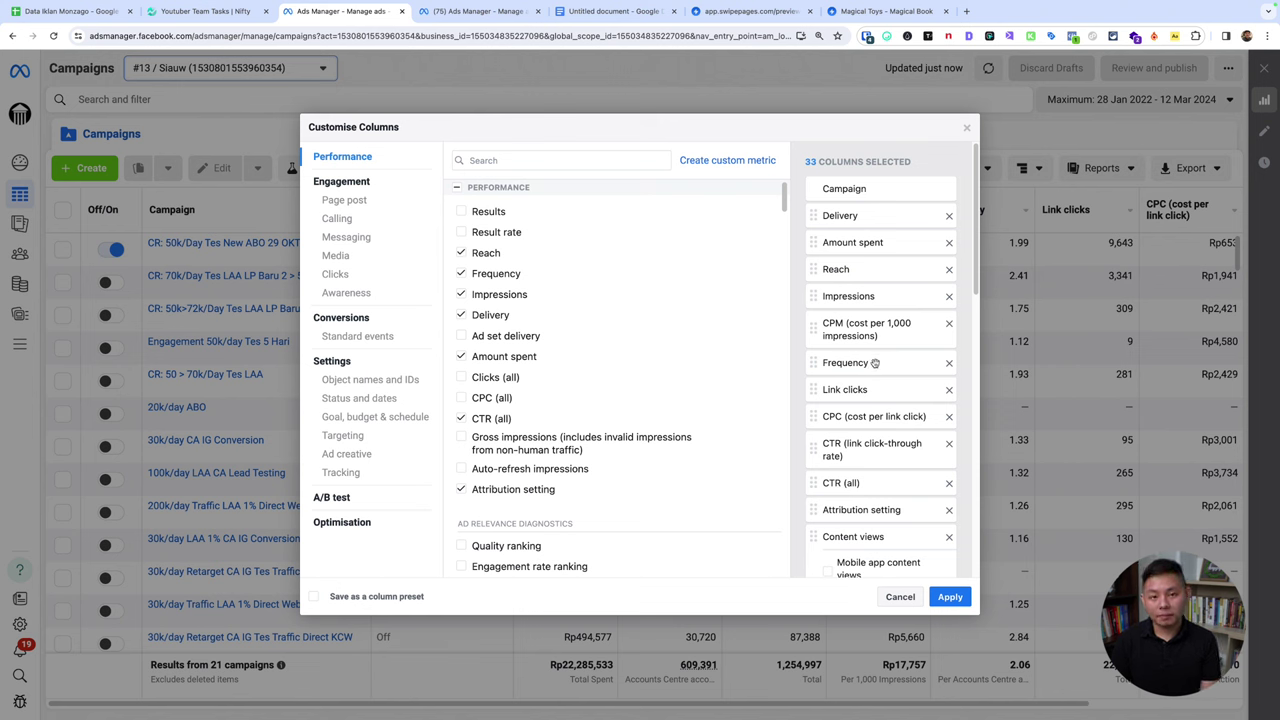
# Step: Remove the CTR (all) and Attribution setting columns from the selected columns
pyautogui.scroll(-2, 875, 363)
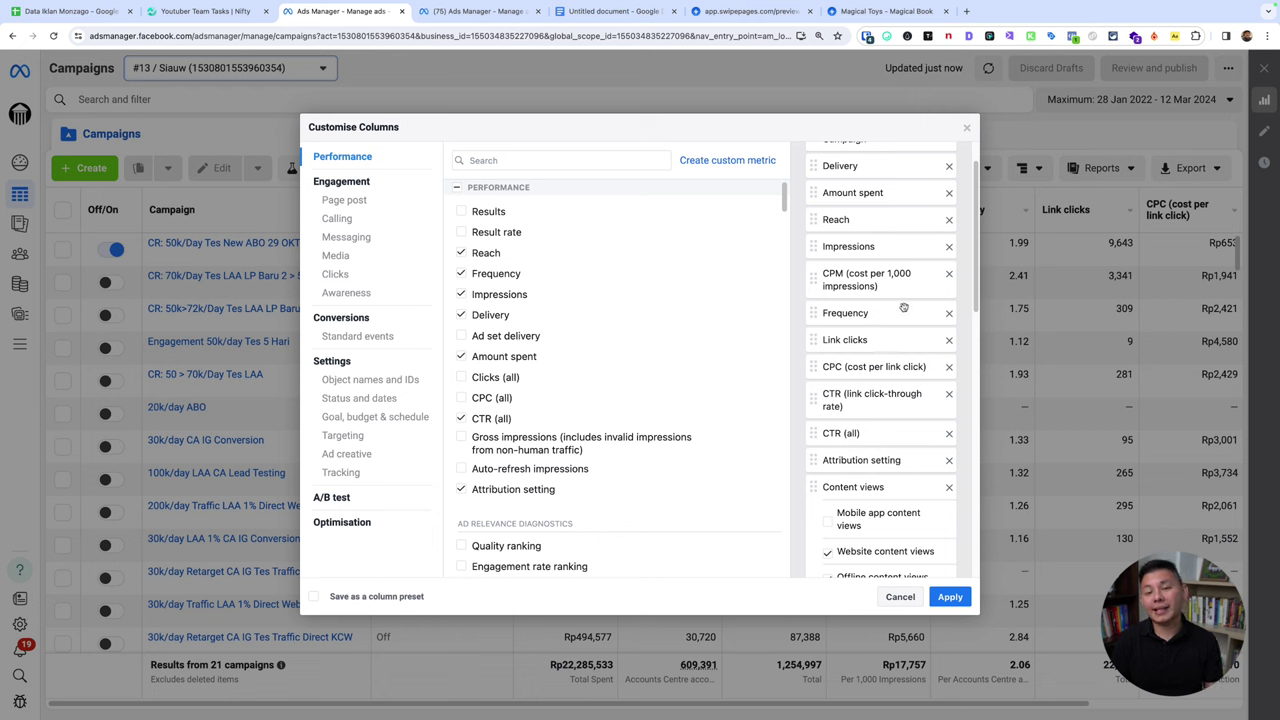
pyautogui.scroll(-3, 901, 308)
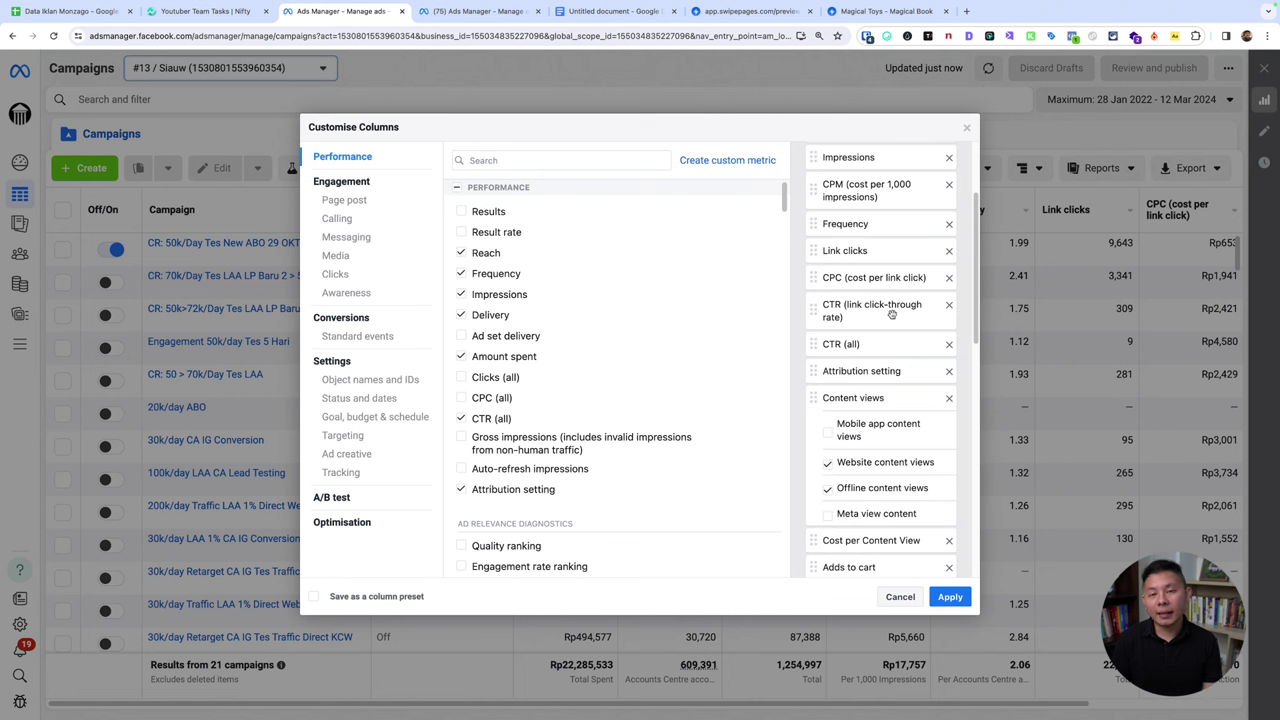
pyautogui.click(949, 344)
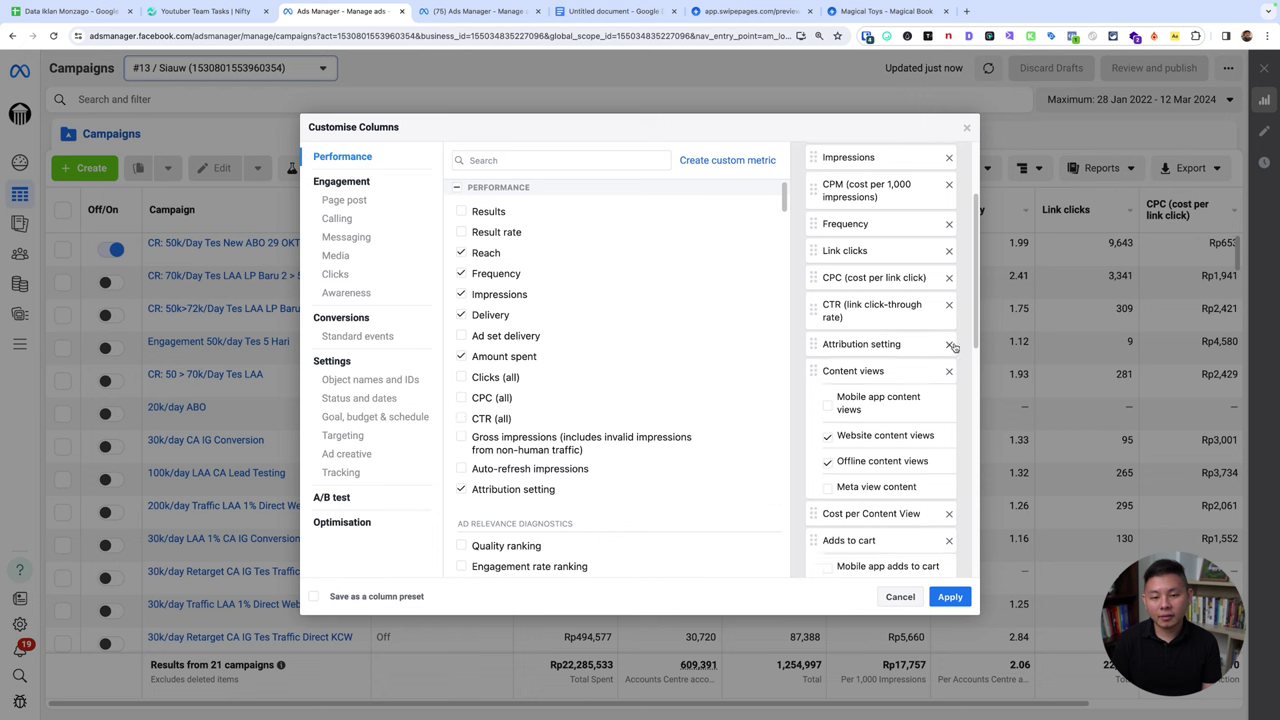
pyautogui.click(949, 344)
# Step: Exclude the website and offline content views sub-columns under Content views
pyautogui.scroll(3, 895, 360)
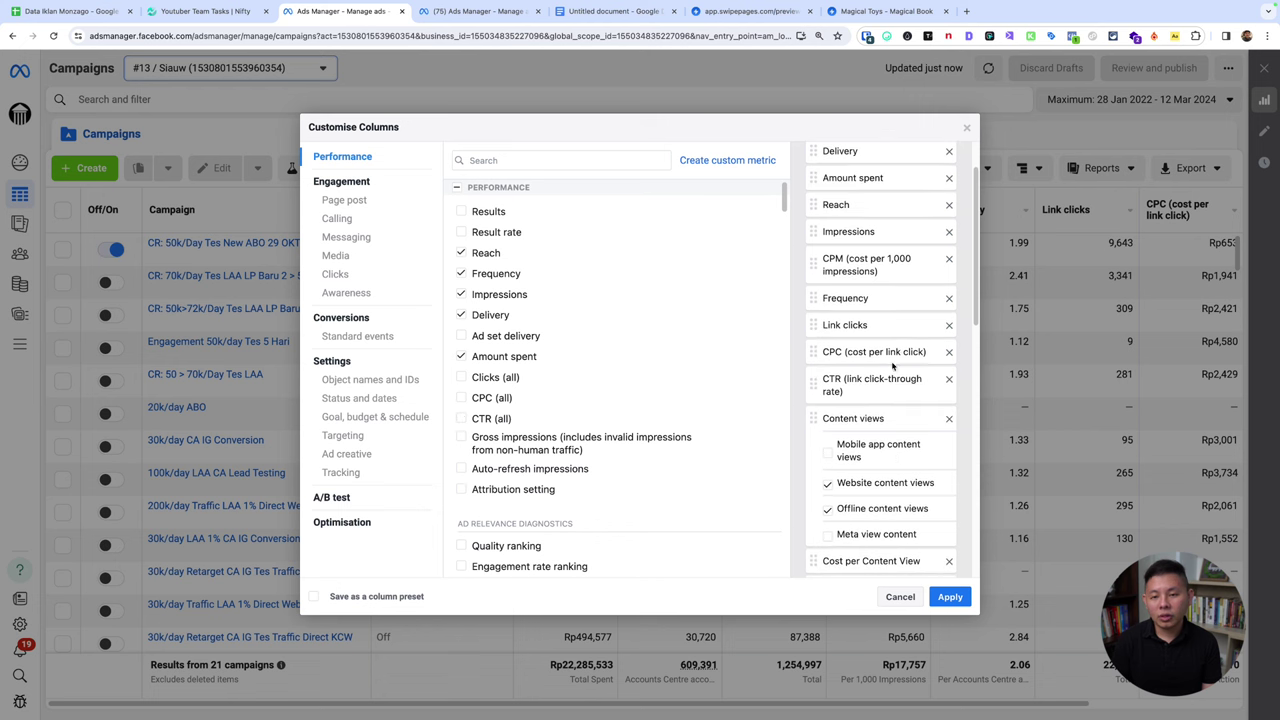
pyautogui.scroll(-1, 906, 377)
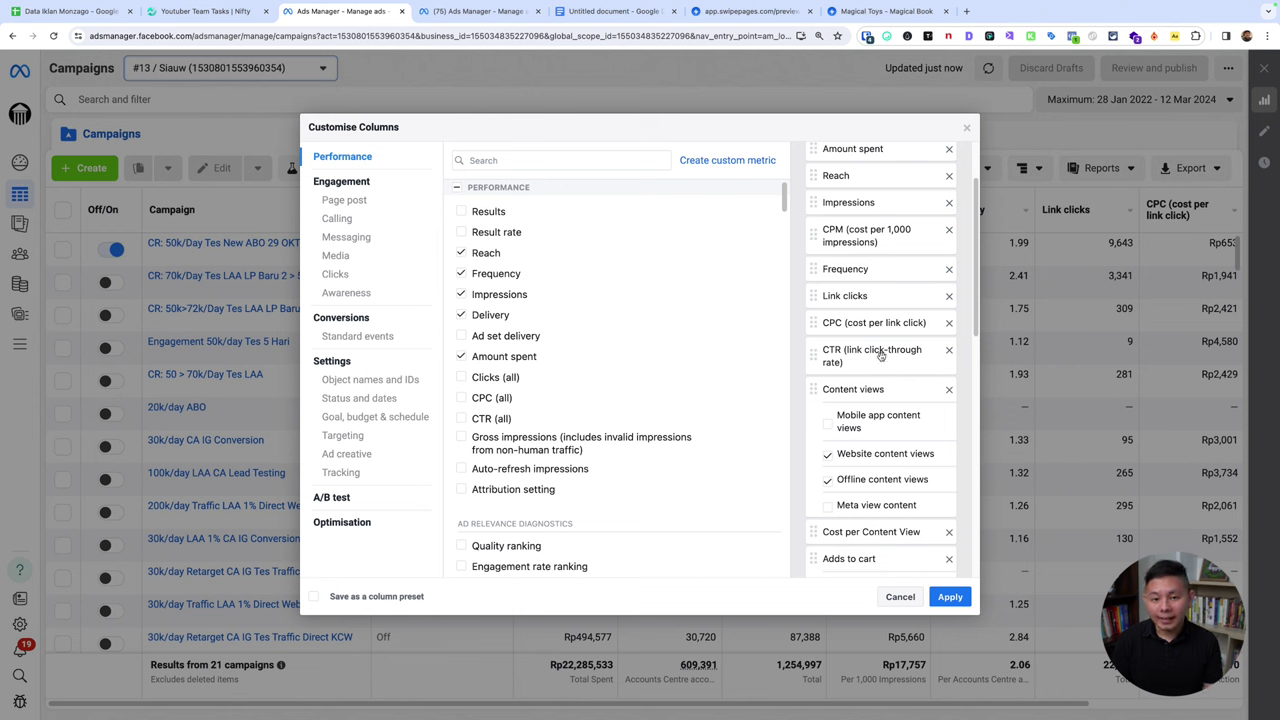
pyautogui.scroll(-2, 898, 352)
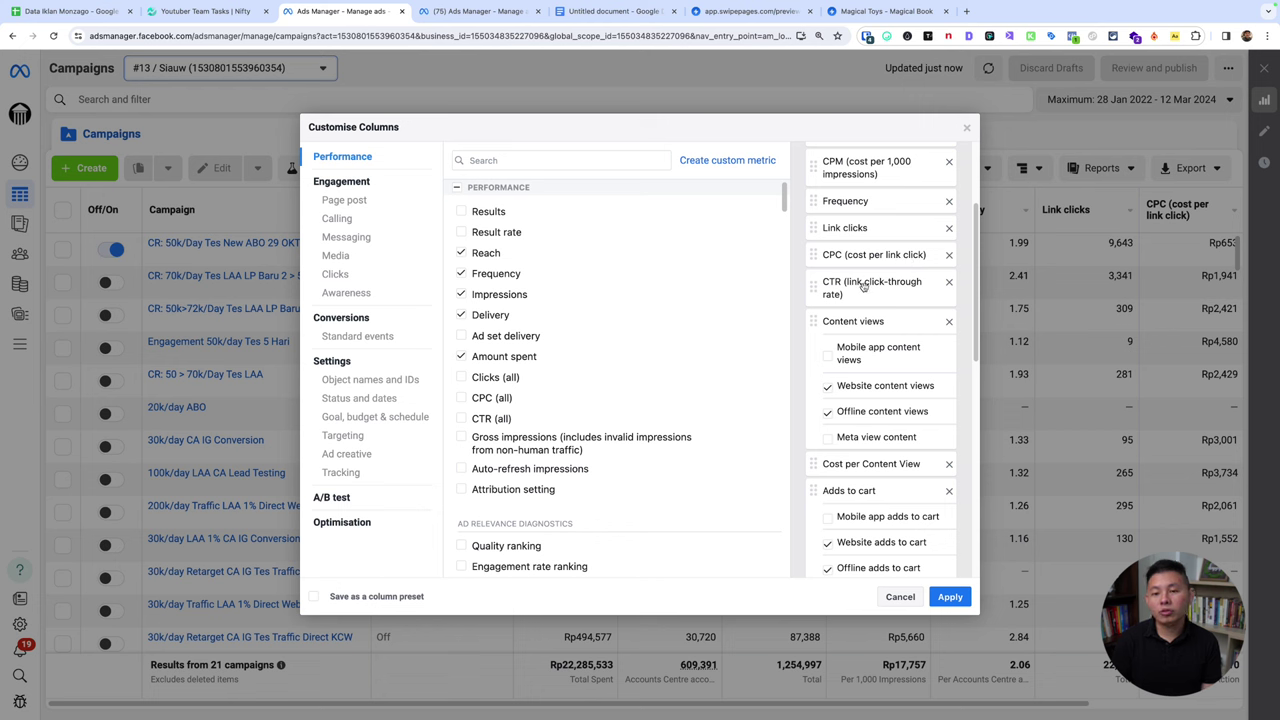
pyautogui.click(827, 389)
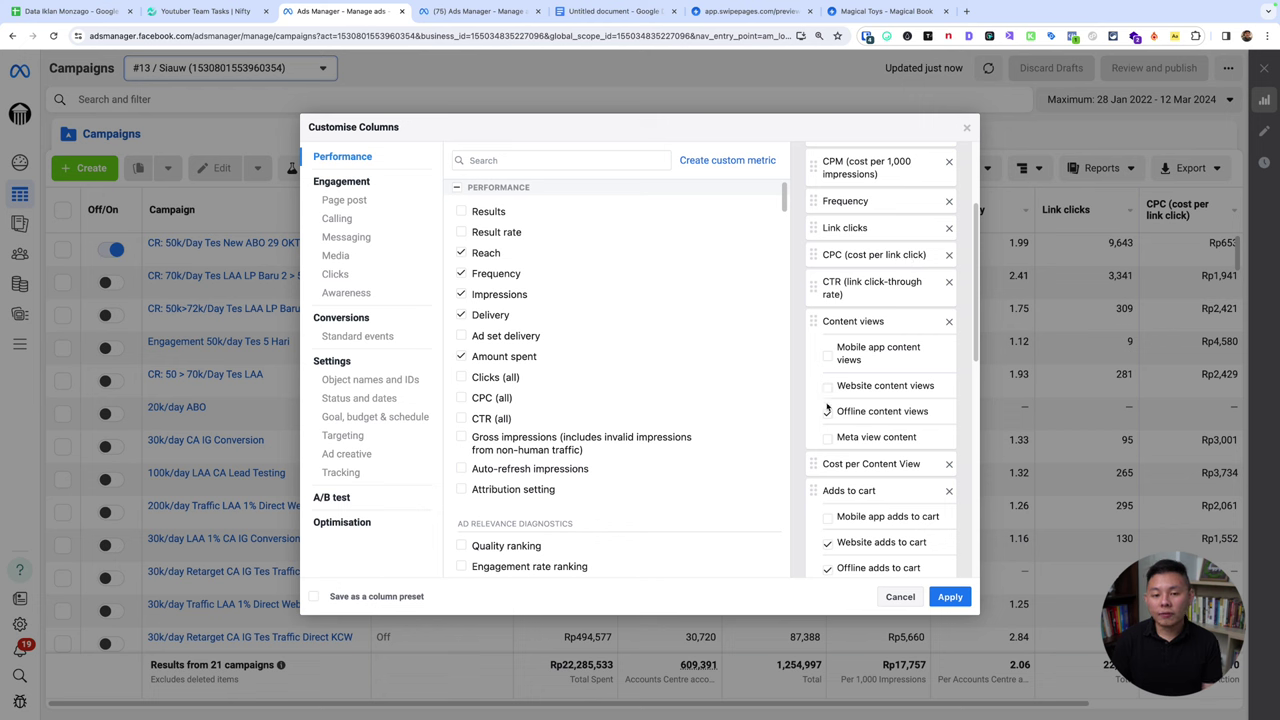
pyautogui.click(827, 411)
# Step: Exclude the website, offline and Meta sub-columns under Adds to cart
pyautogui.scroll(-4, 827, 415)
pyautogui.click(829, 397)
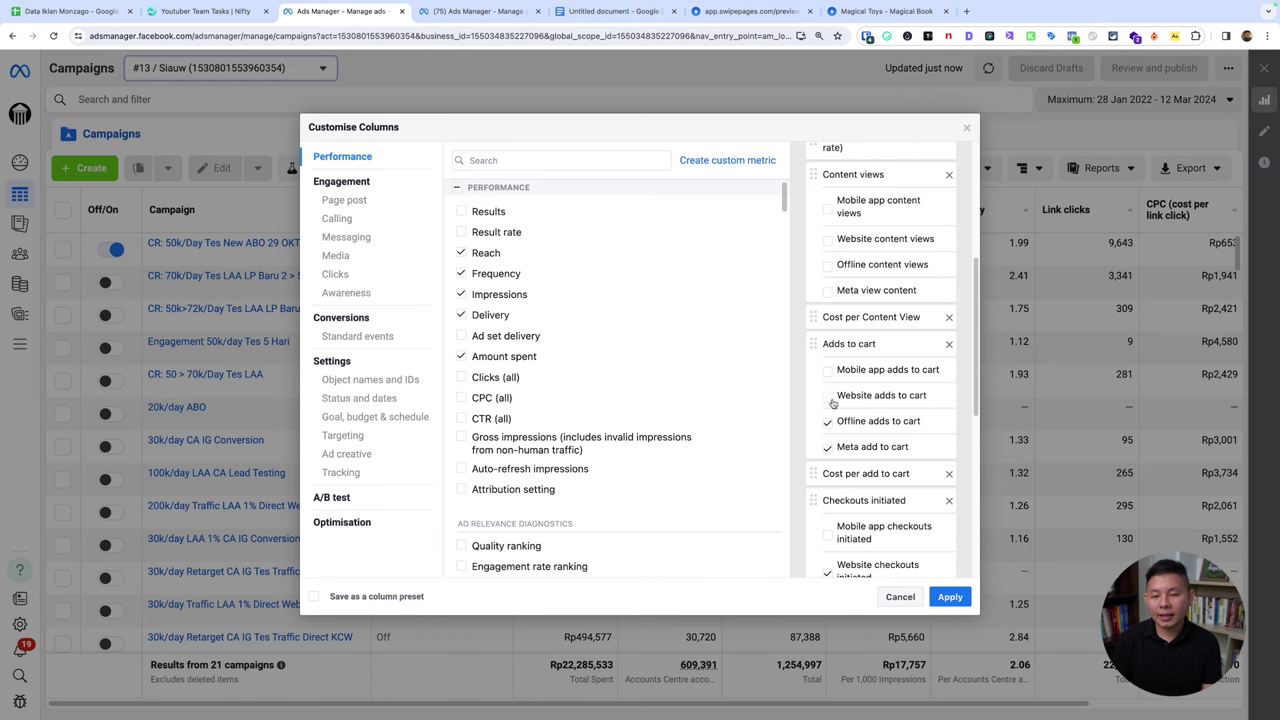
pyautogui.click(829, 422)
pyautogui.click(831, 449)
# Step: Exclude the website, offline and Meta sub-columns under Checkouts initiated
pyautogui.scroll(-3, 840, 454)
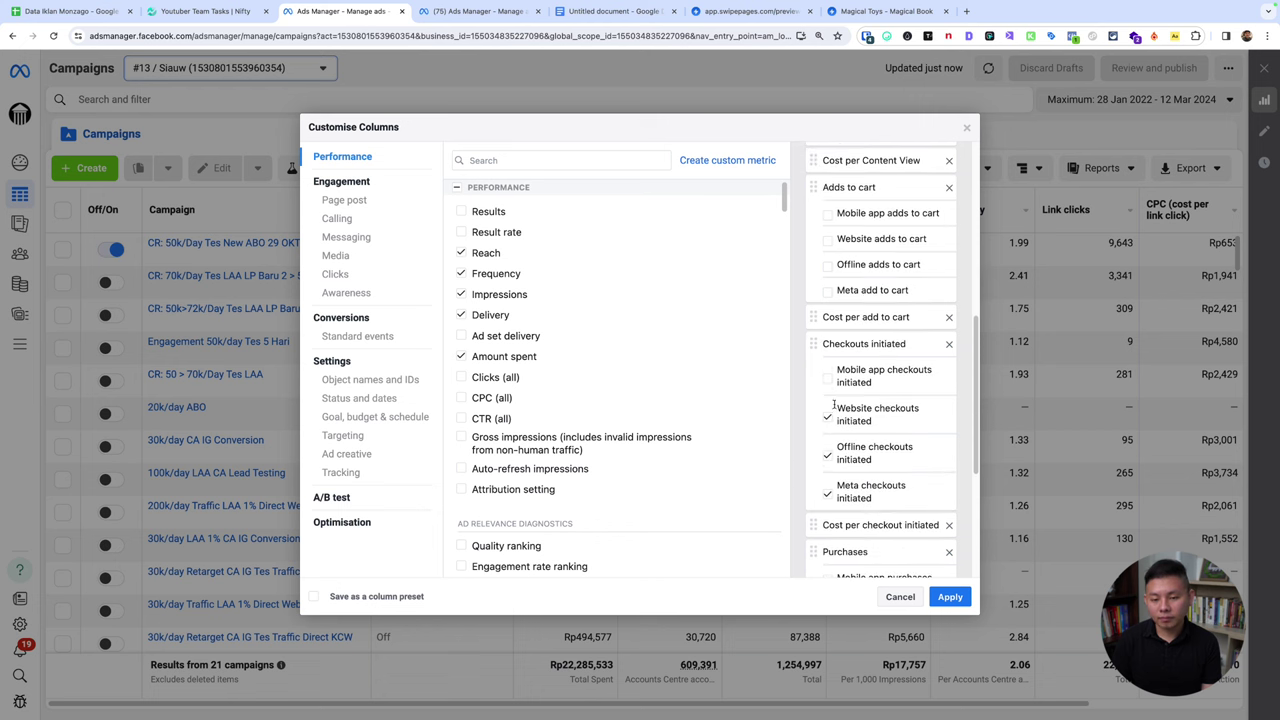
pyautogui.click(828, 418)
pyautogui.click(828, 458)
pyautogui.click(827, 494)
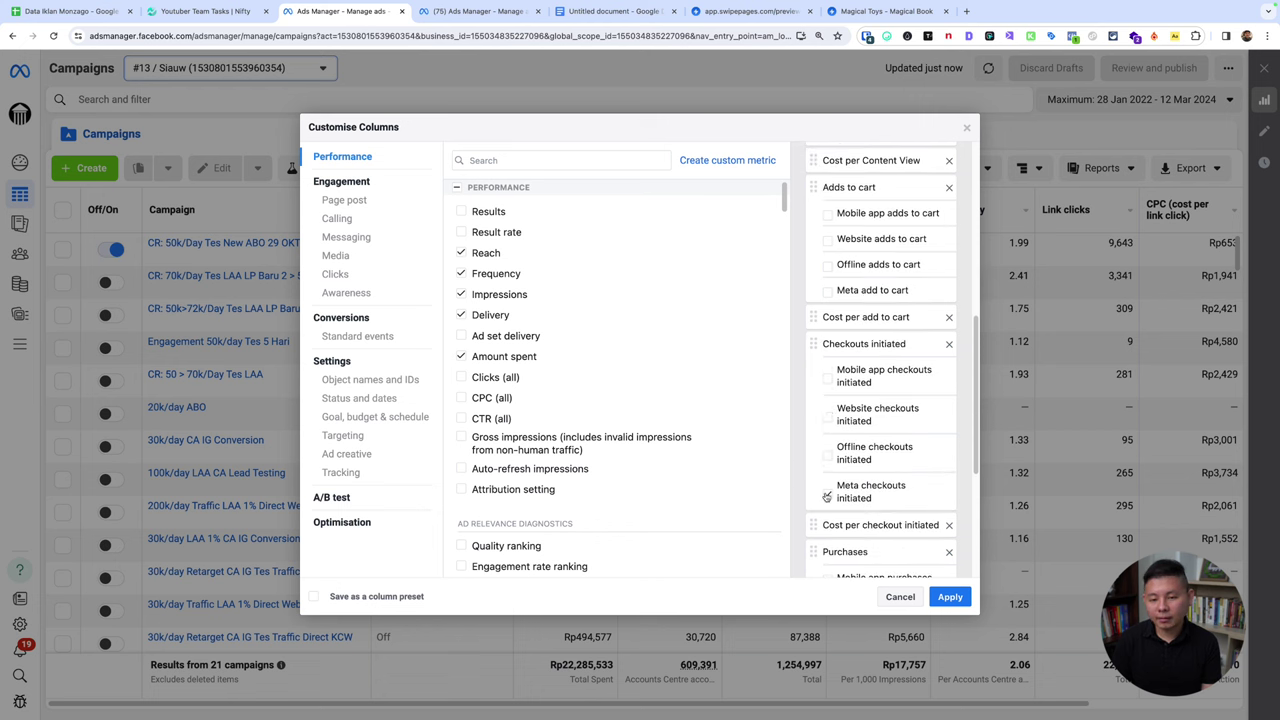
# Step: Exclude the website, offline and Meta sub-columns under Purchases
pyautogui.scroll(-4, 840, 440)
pyautogui.click(829, 393)
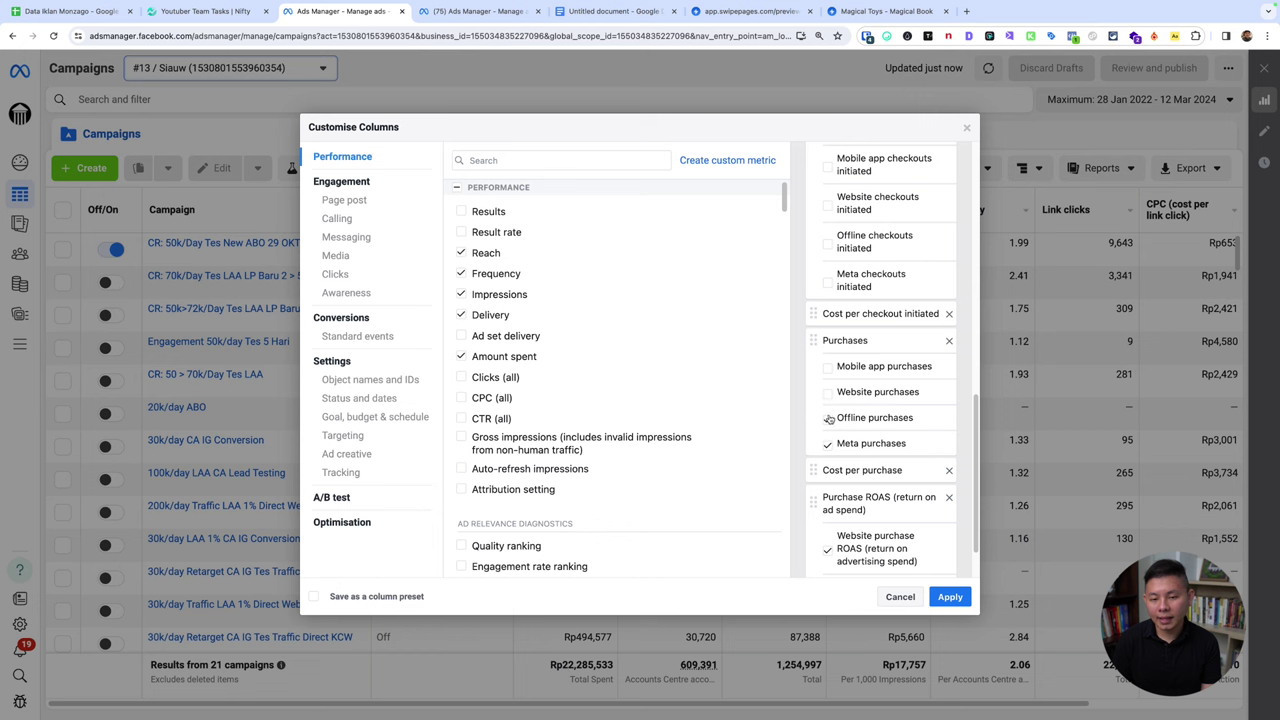
pyautogui.click(829, 419)
pyautogui.click(828, 445)
pyautogui.scroll(-1, 830, 460)
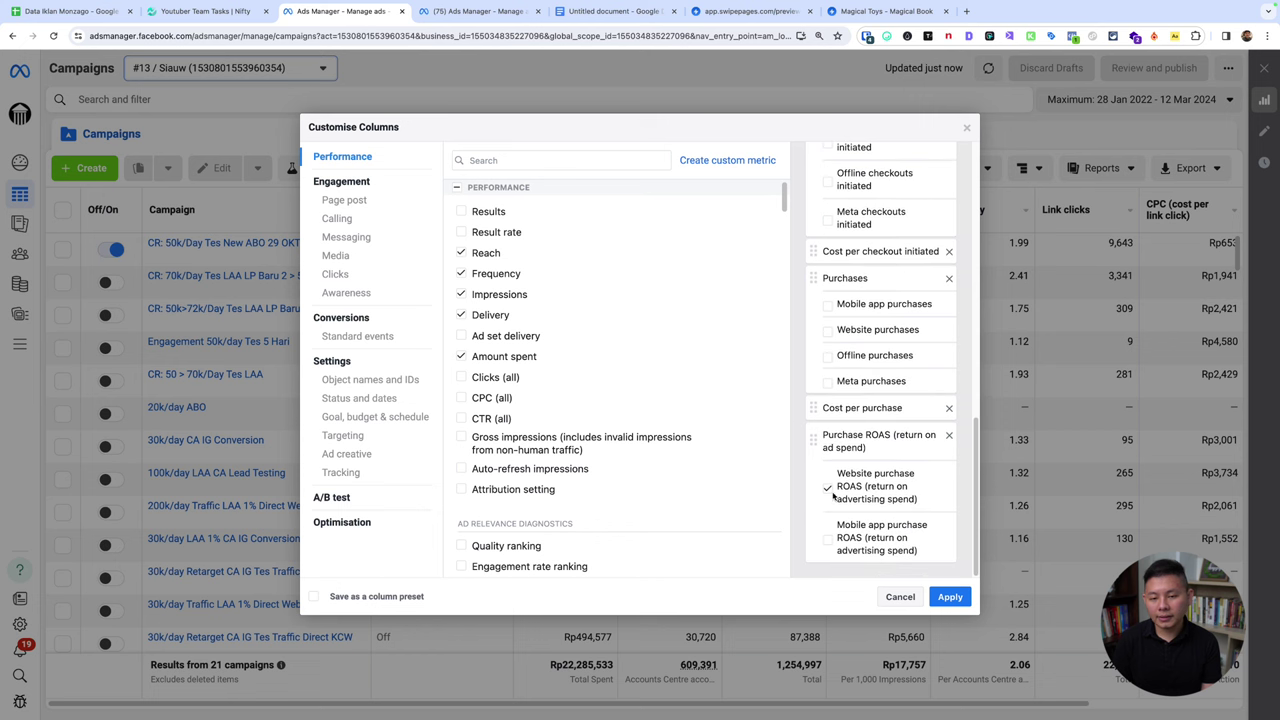
# Step: Start a new custom metric and name it "LP > ATC"
pyautogui.scroll(10, 874, 426)
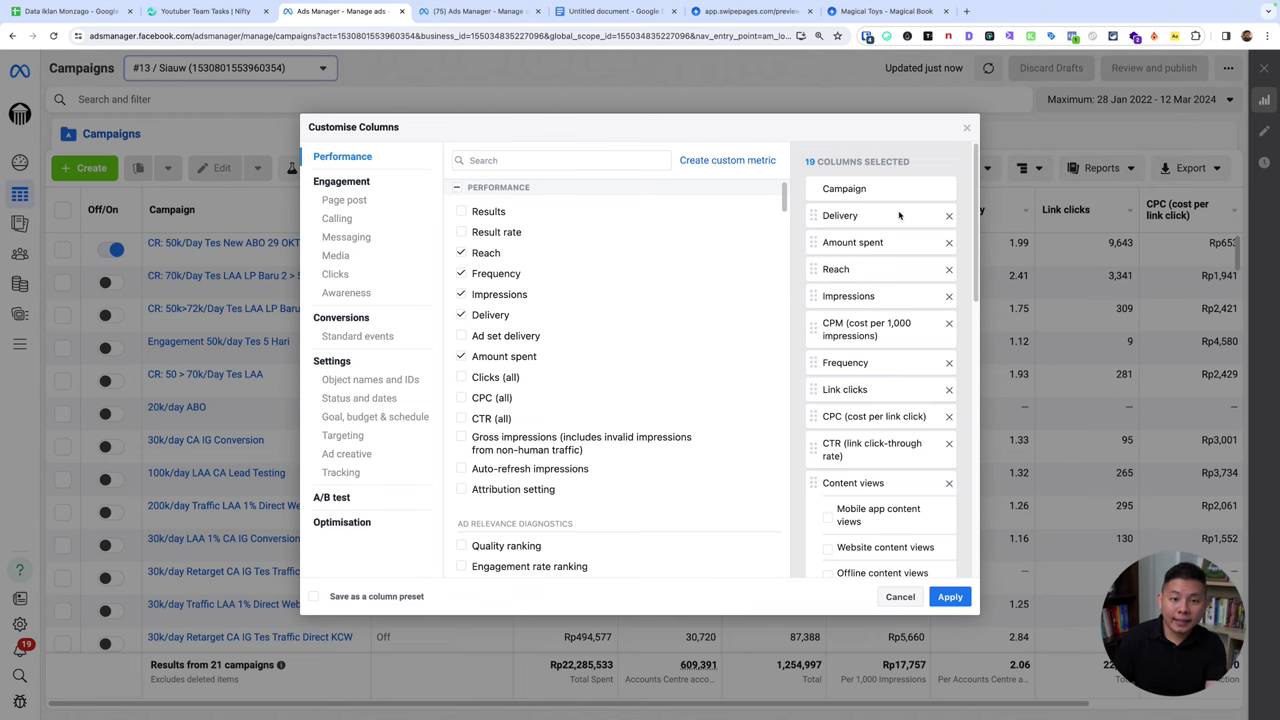
pyautogui.click(735, 168)
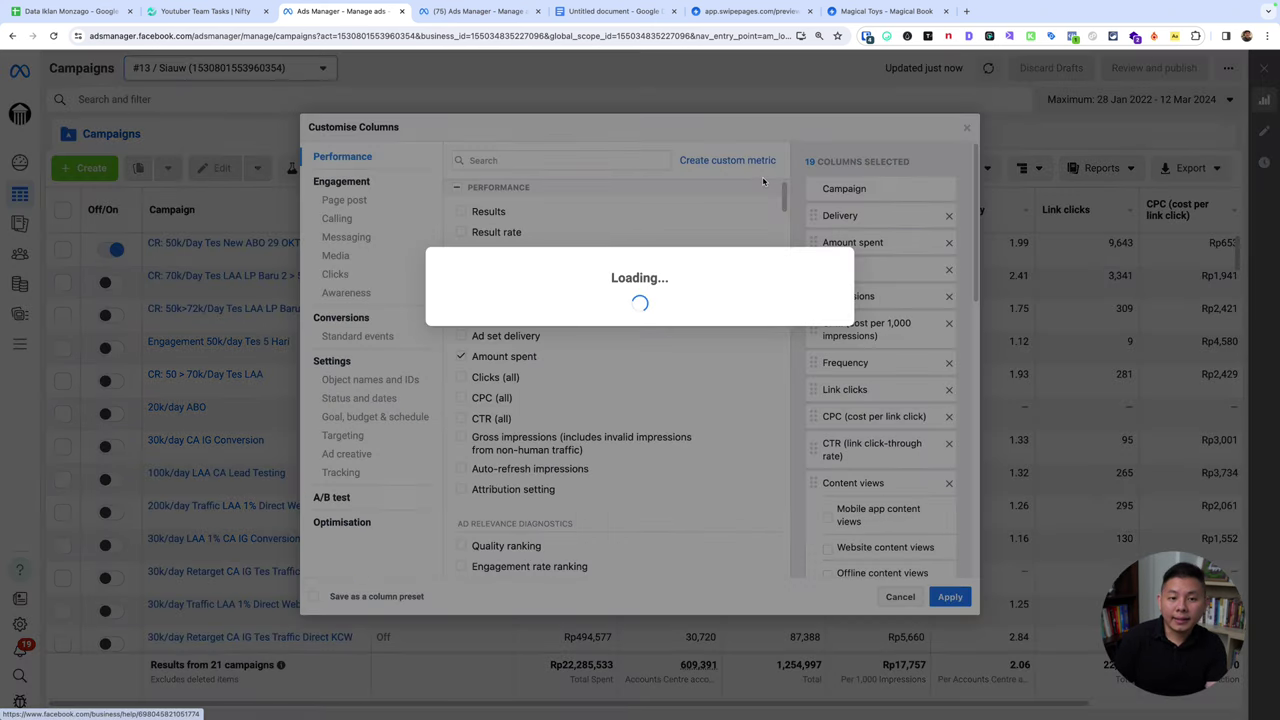
pyautogui.click(442, 201)
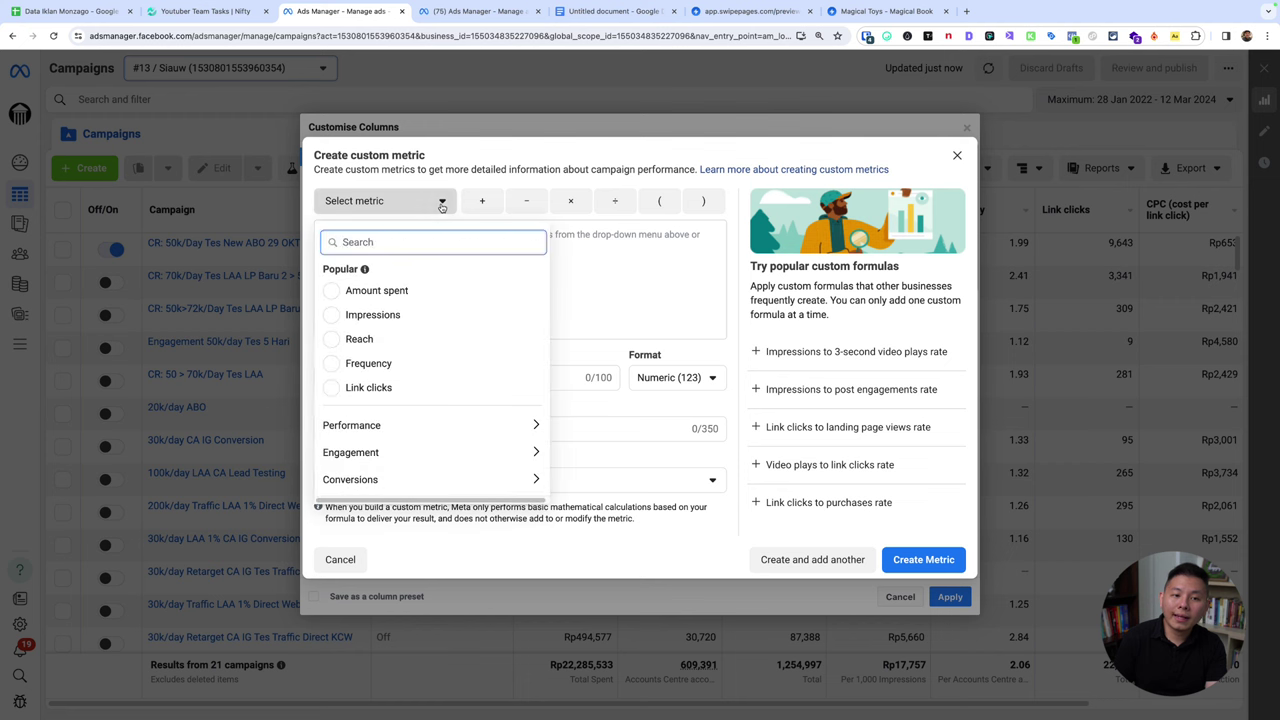
pyautogui.click(599, 250)
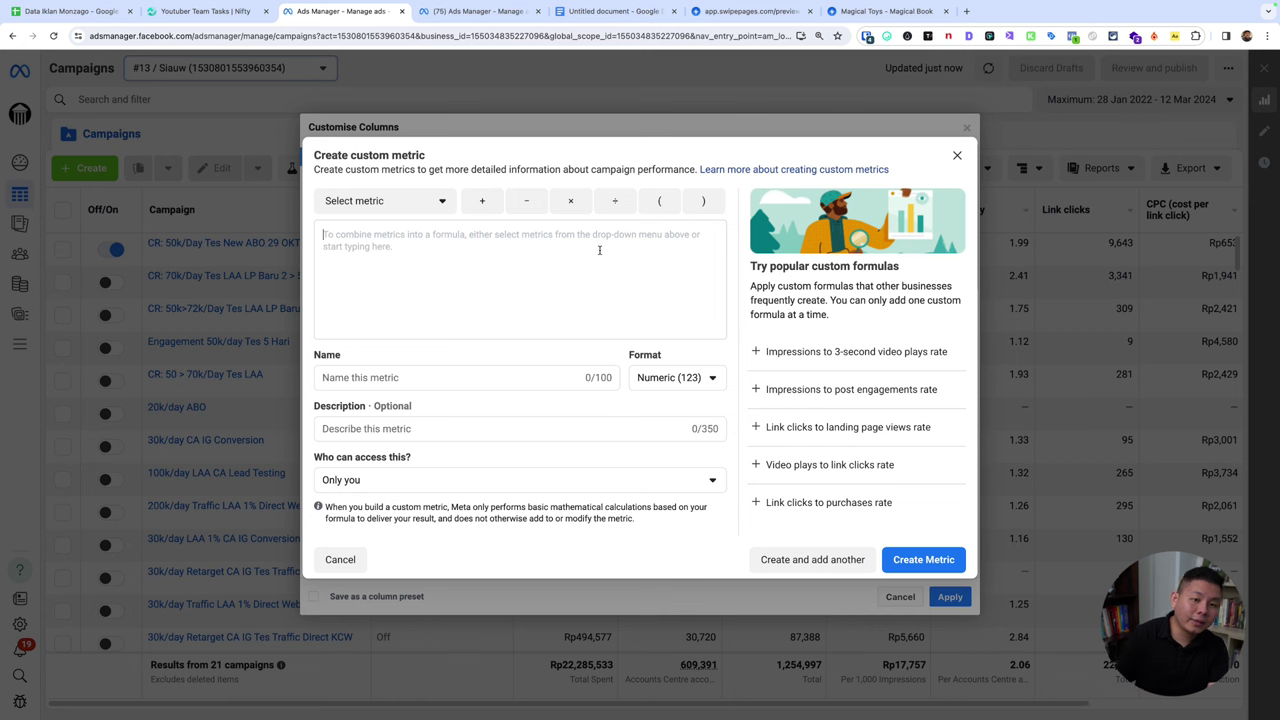
pyautogui.click(472, 376)
pyautogui.write('LP >')
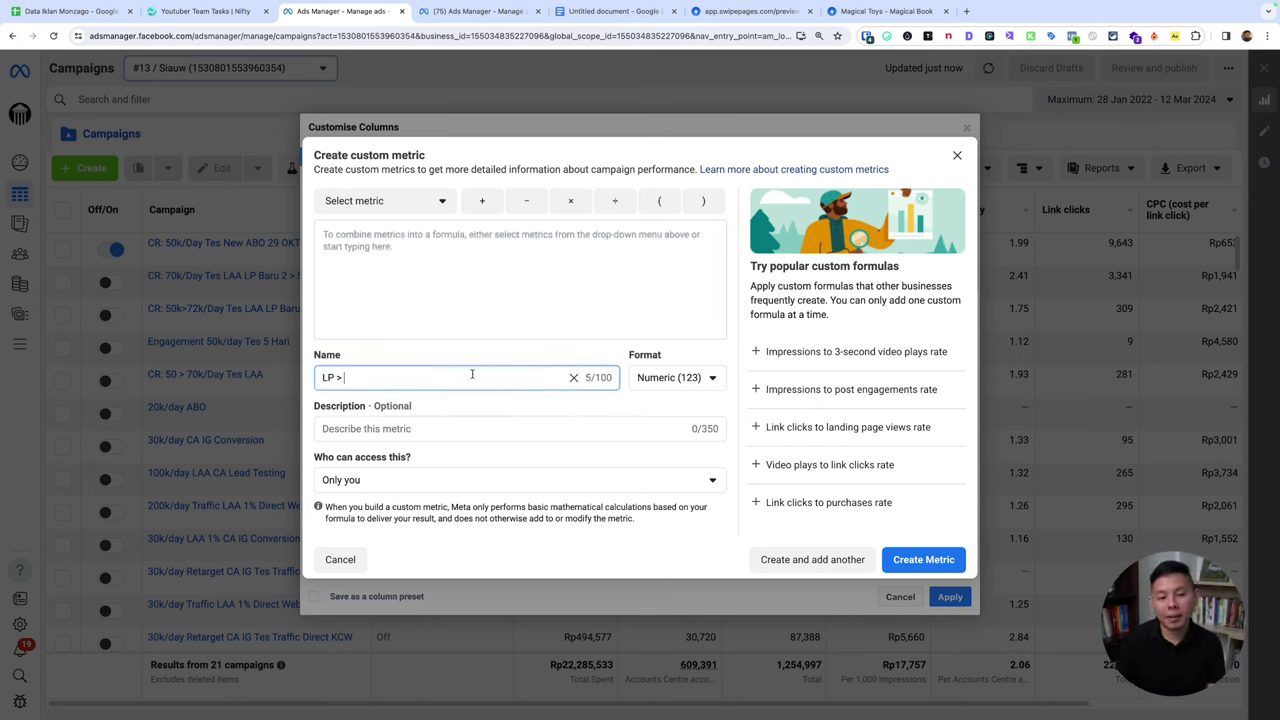
pyautogui.write(' ATC')
# Step: Build the custom metric's formula as Adds to cart divided by Content views
pyautogui.click(437, 257)
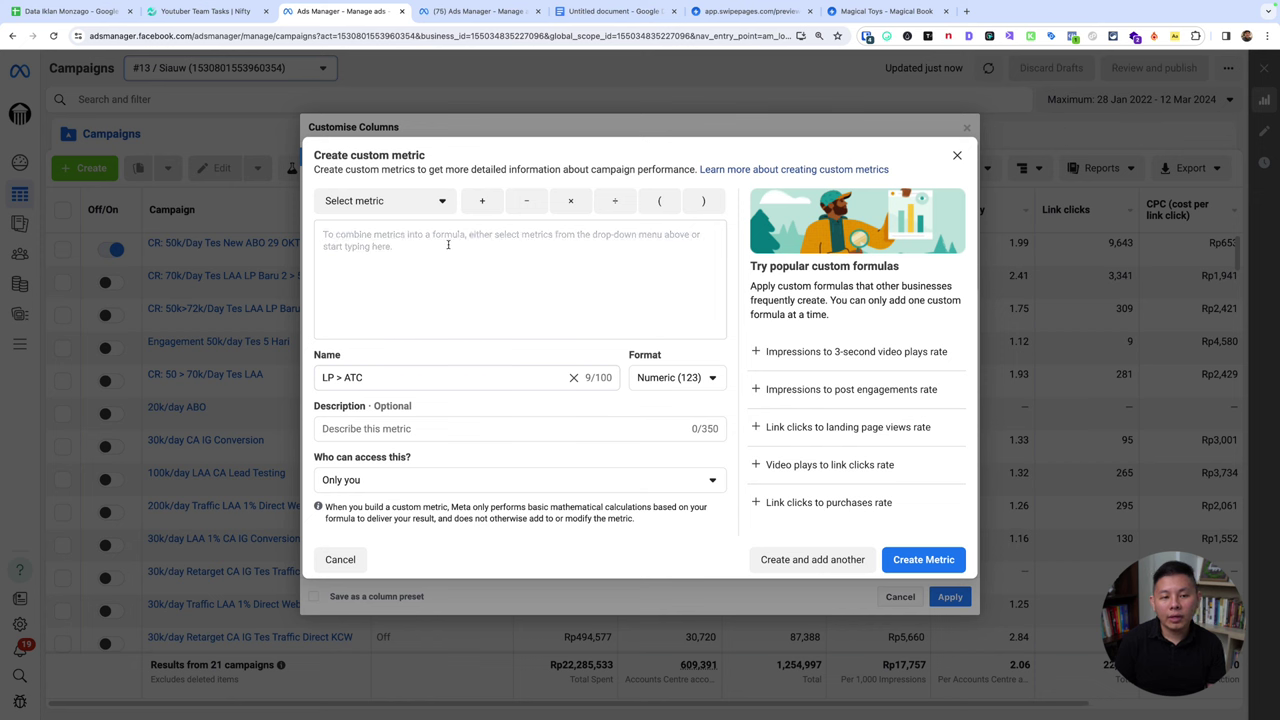
pyautogui.write('add')
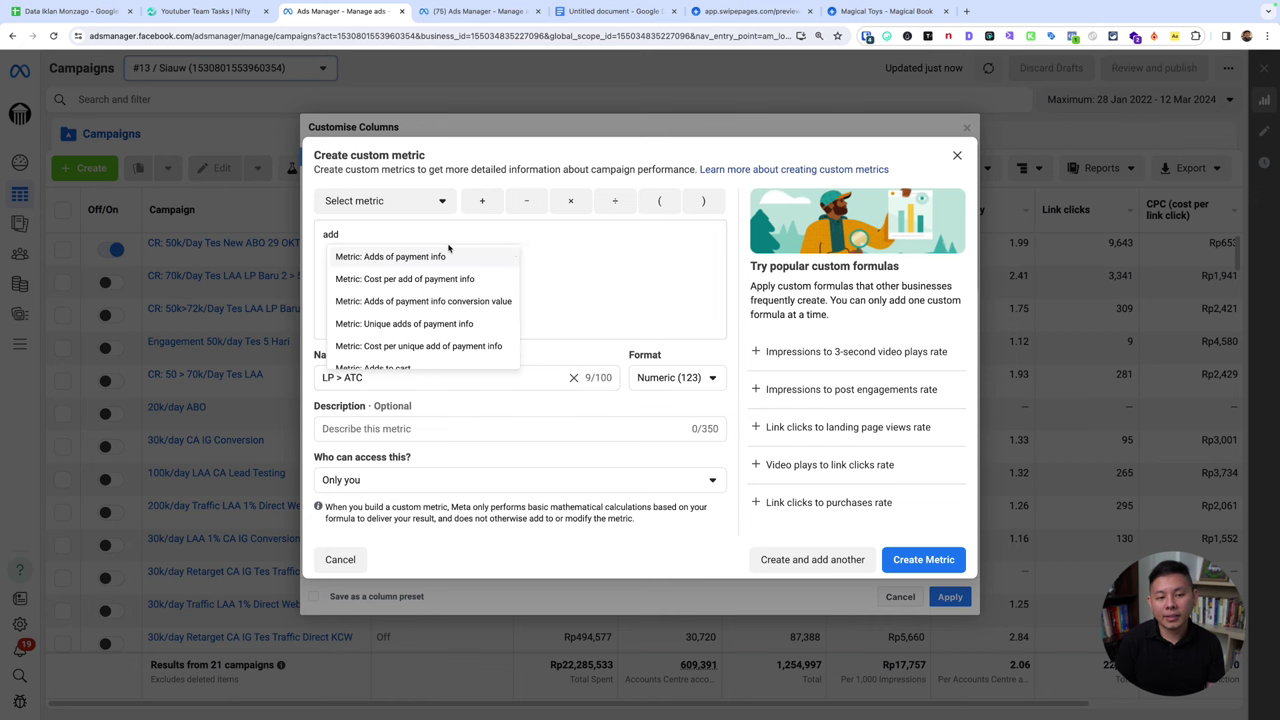
pyautogui.write(' to')
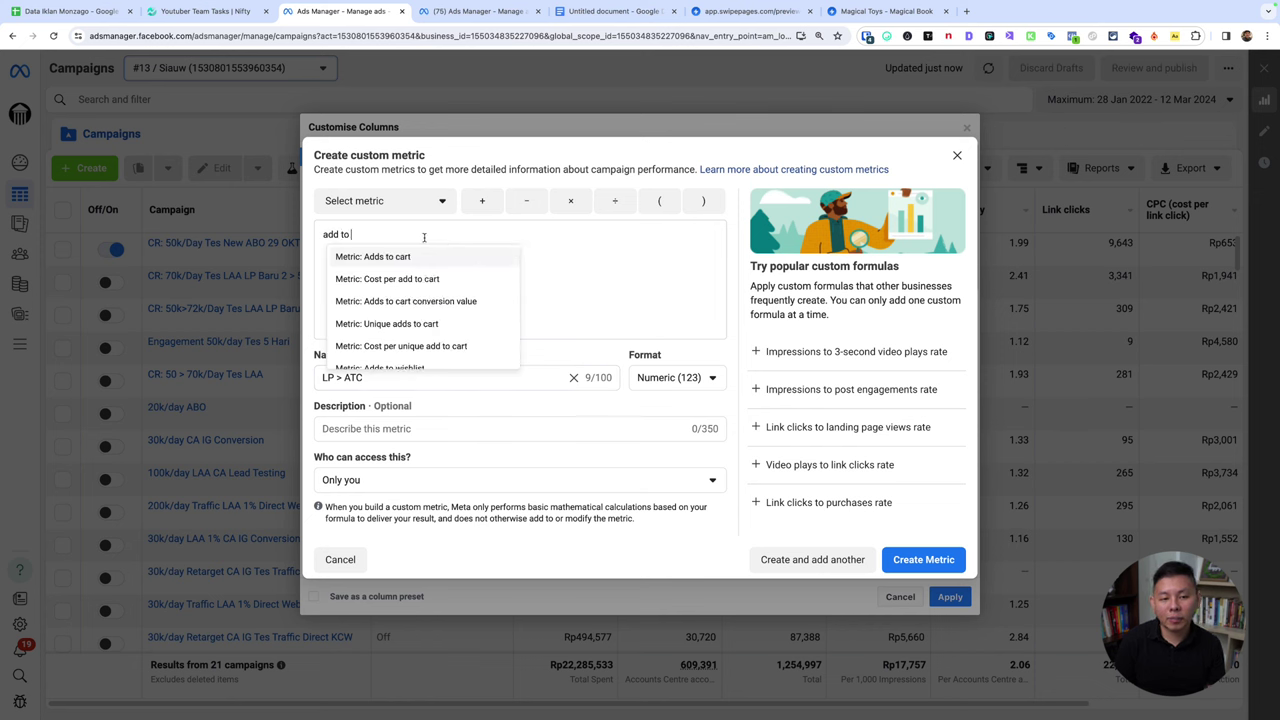
pyautogui.click(422, 257)
pyautogui.click(615, 201)
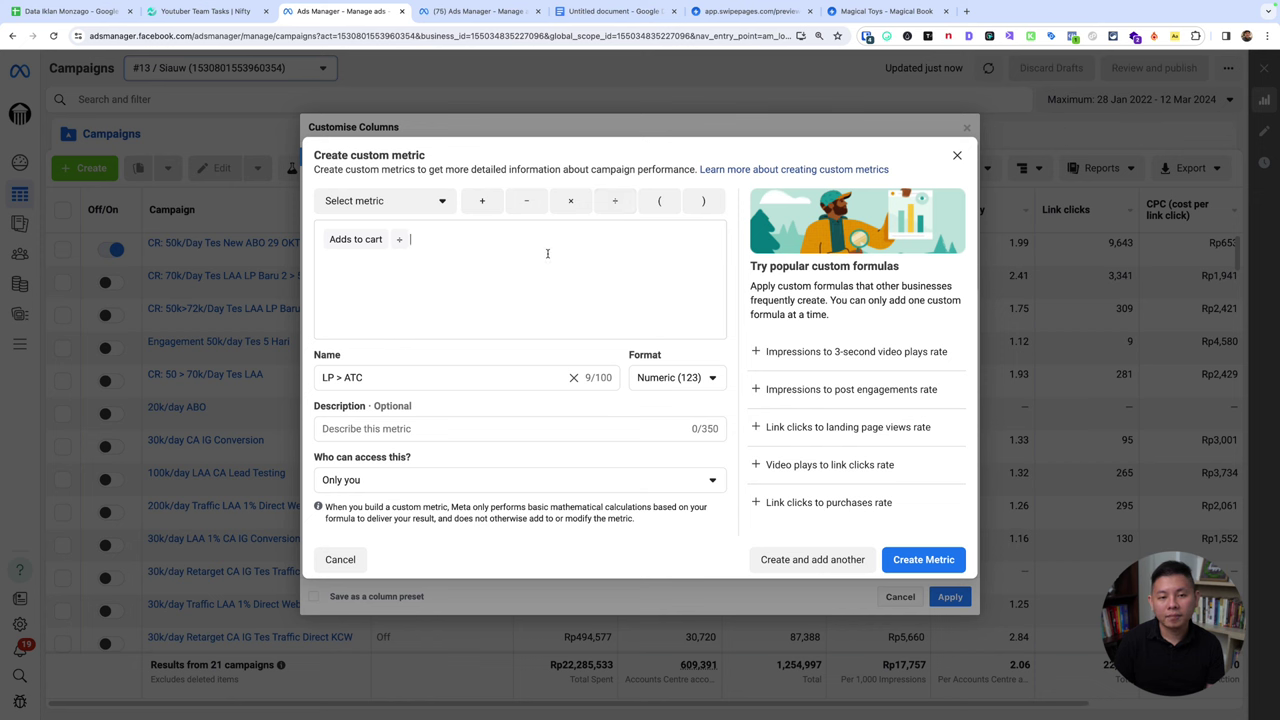
pyautogui.write('view')
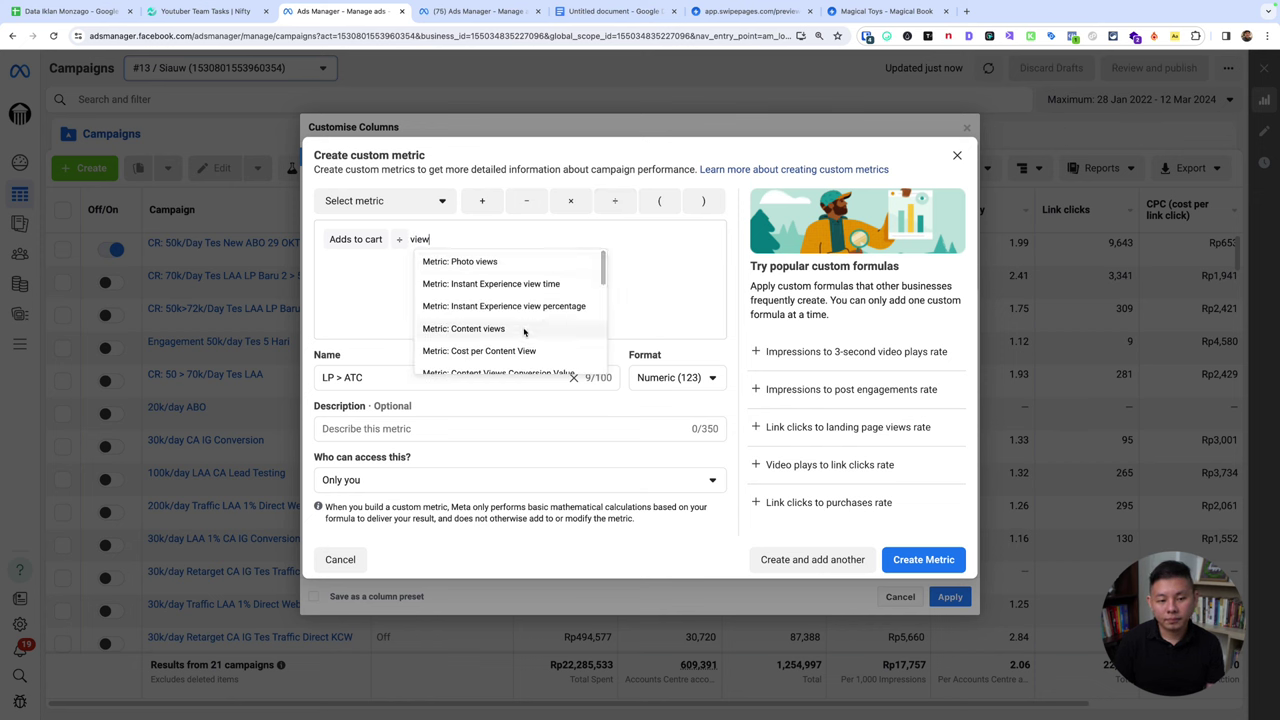
pyautogui.click(524, 330)
# Step: Format the LP > ATC metric as Percentage (%), keep its access at Only you and create it
pyautogui.click(695, 378)
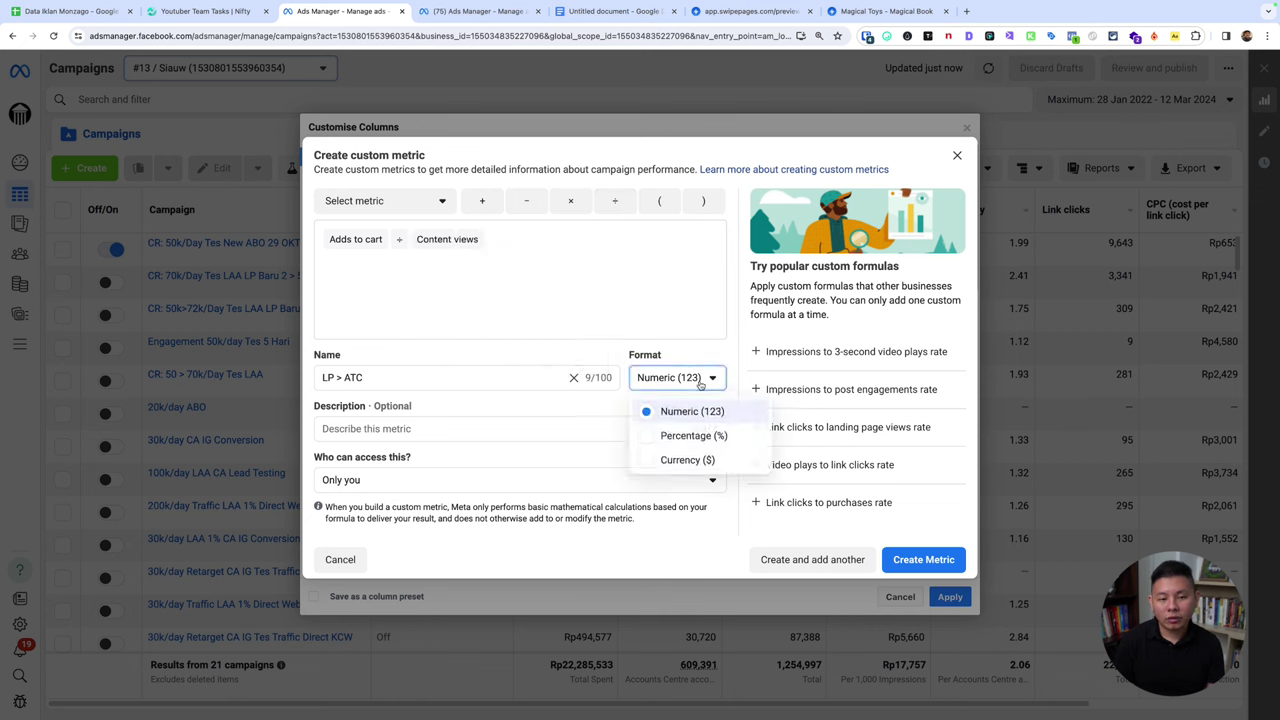
pyautogui.click(686, 436)
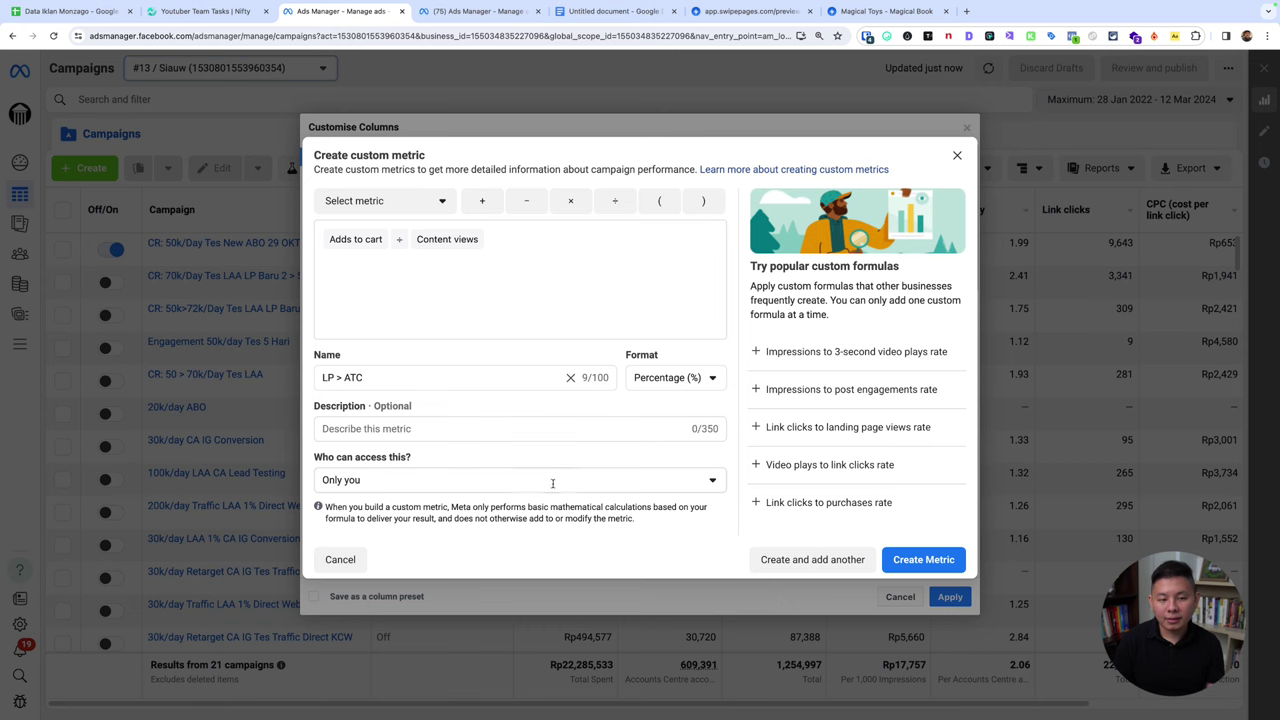
pyautogui.click(522, 476)
pyautogui.click(531, 472)
pyautogui.click(955, 563)
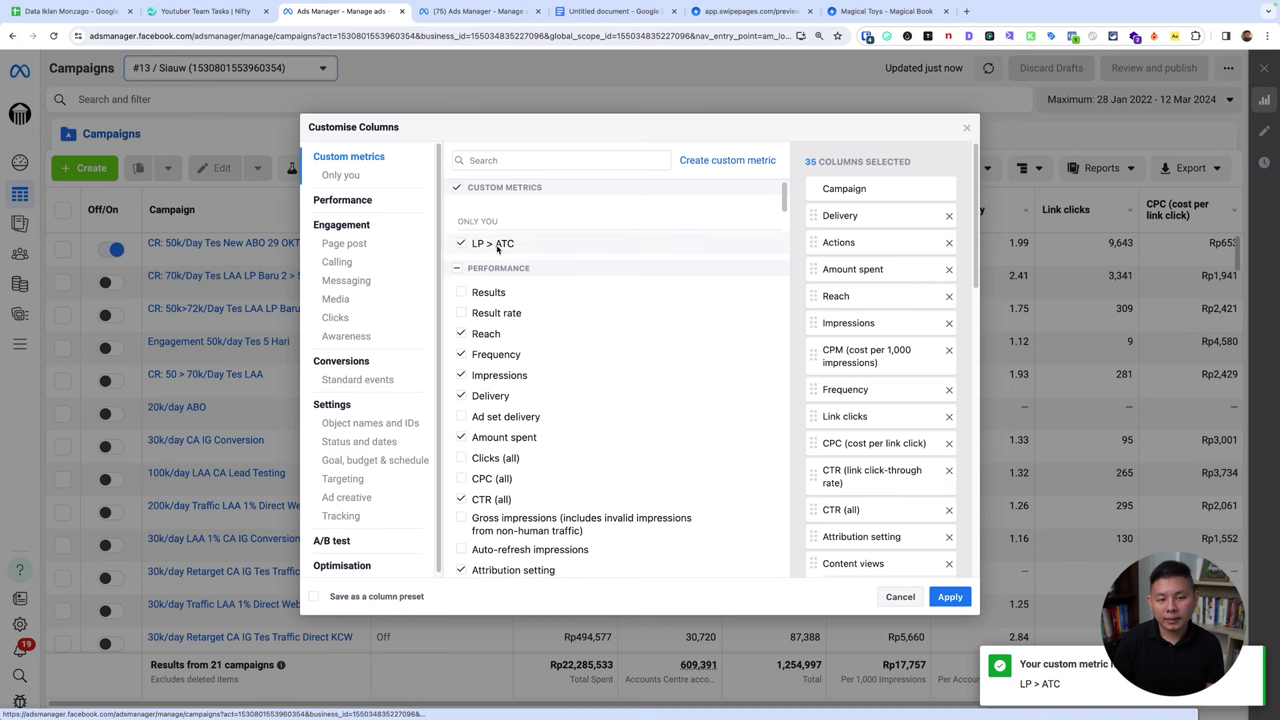
# Step: Include the LP > ATC metric and remove the Actions, CTR (all) and Attribution setting columns from the selection
pyautogui.click(500, 245)
pyautogui.scroll(-3, 897, 373)
pyautogui.scroll(-3, 897, 373)
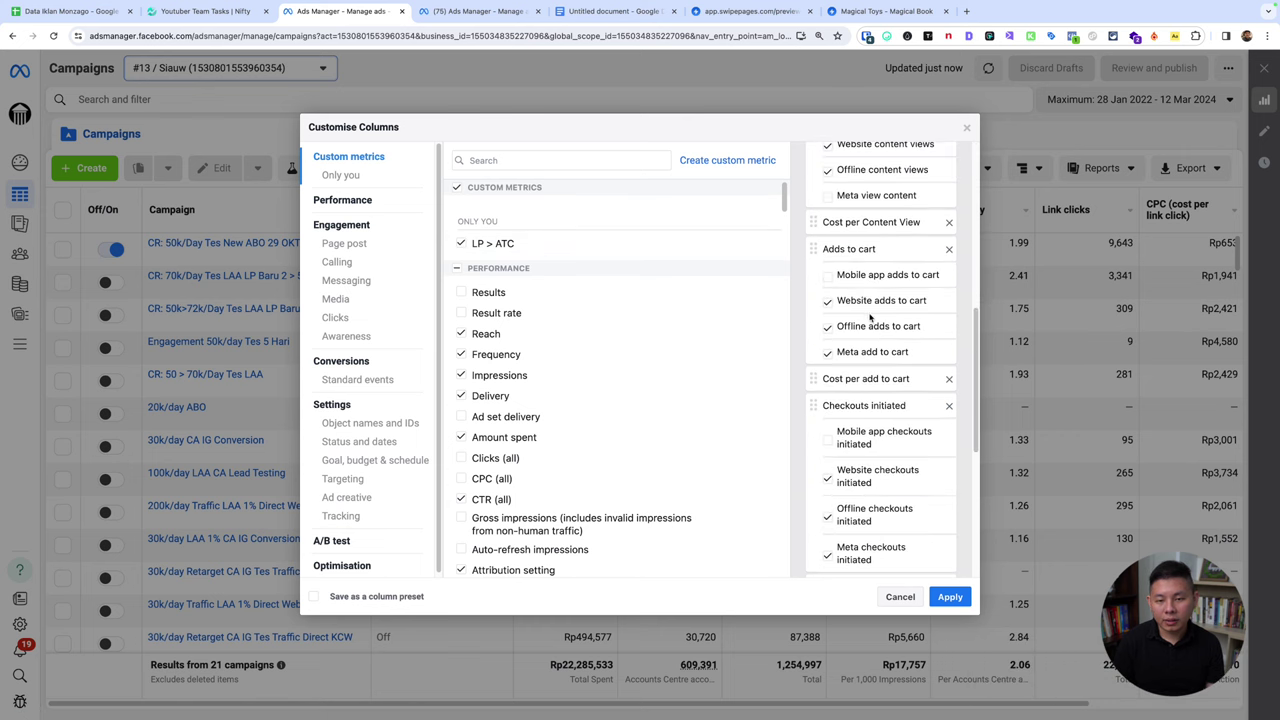
pyautogui.scroll(10, 874, 330)
pyautogui.click(949, 242)
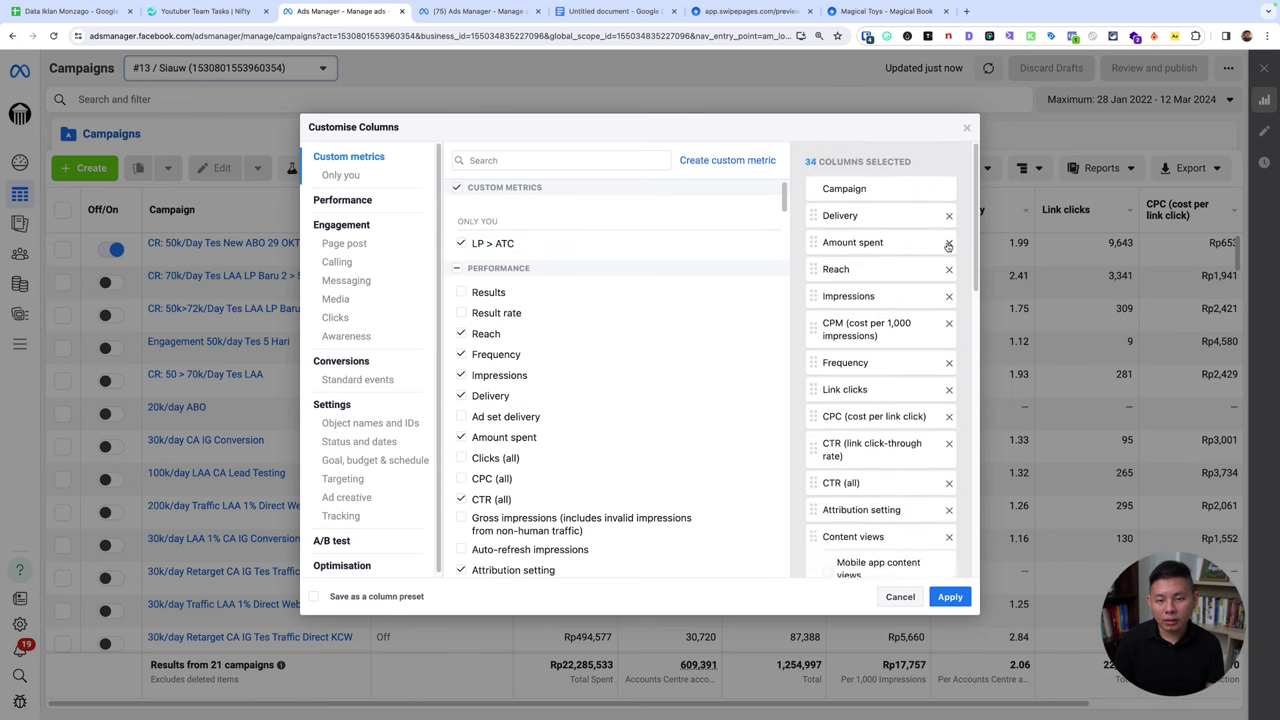
pyautogui.scroll(-2, 897, 415)
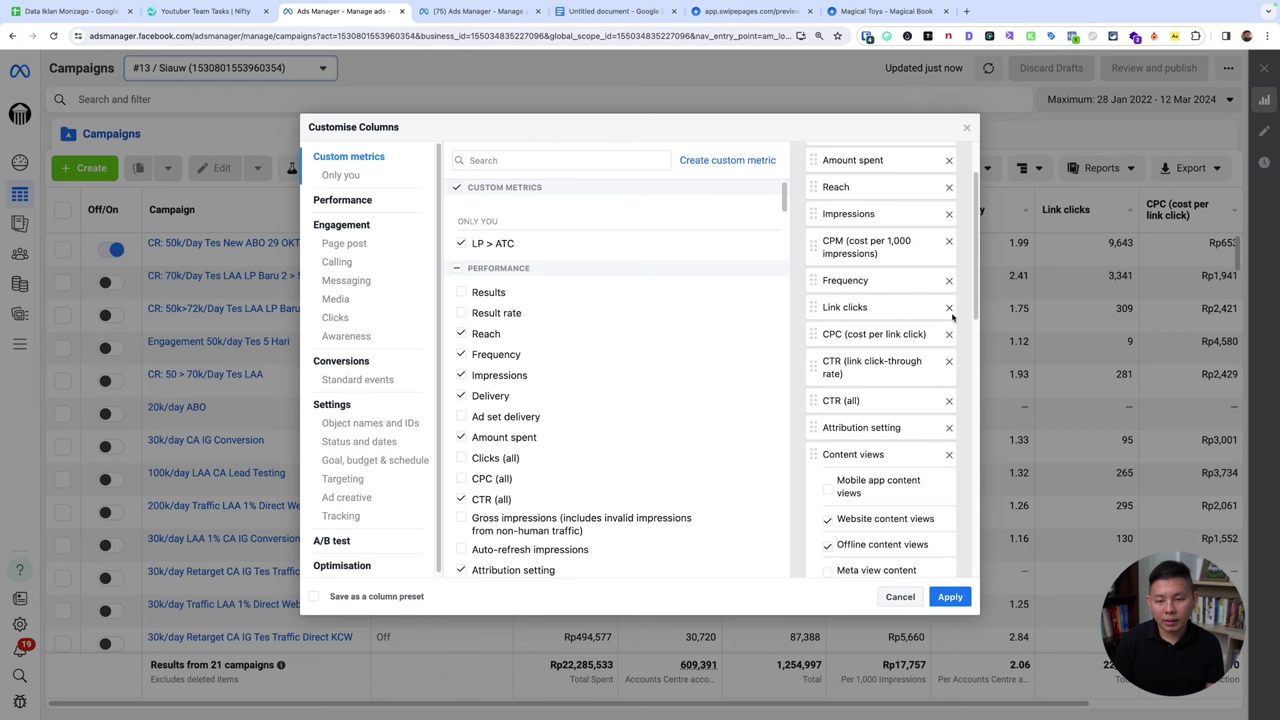
pyautogui.click(949, 401)
pyautogui.click(949, 401)
# Step: Exclude the website and offline sub-columns under Content views
pyautogui.scroll(-4, 842, 388)
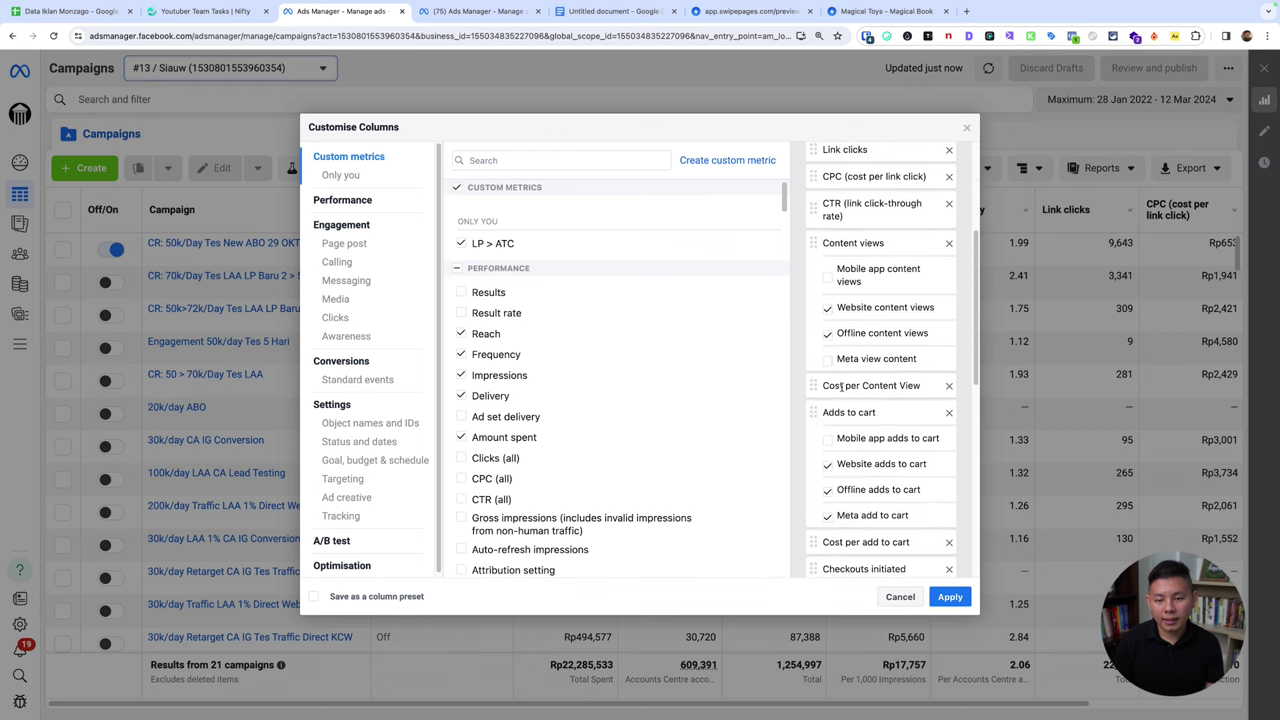
pyautogui.click(828, 308)
pyautogui.click(828, 336)
# Step: Exclude the website, offline and Meta sub-columns under both Adds to cart and Checkouts initiated
pyautogui.scroll(-4, 856, 384)
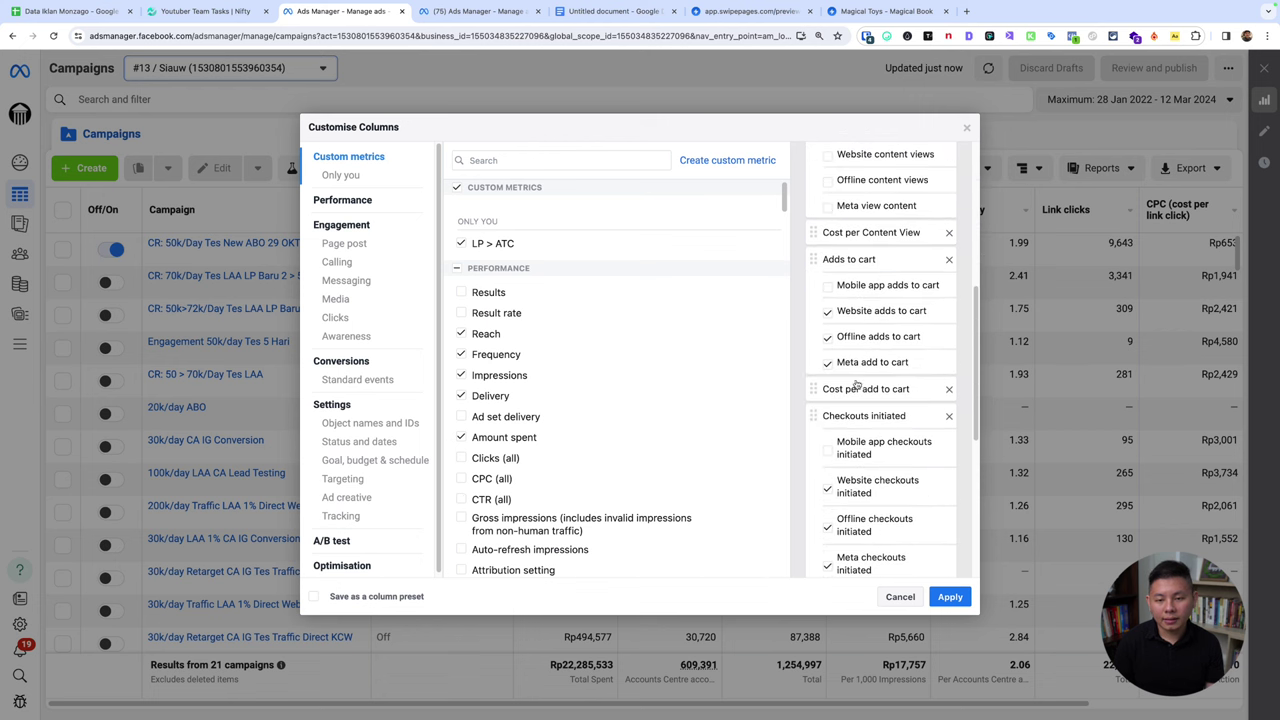
pyautogui.click(826, 312)
pyautogui.click(827, 340)
pyautogui.click(827, 363)
pyautogui.click(827, 488)
pyautogui.click(828, 528)
pyautogui.click(828, 564)
# Step: Exclude the website, offline and Meta sub-columns under Purchases and the website sub-column under Purchase ROAS
pyautogui.scroll(-3, 838, 393)
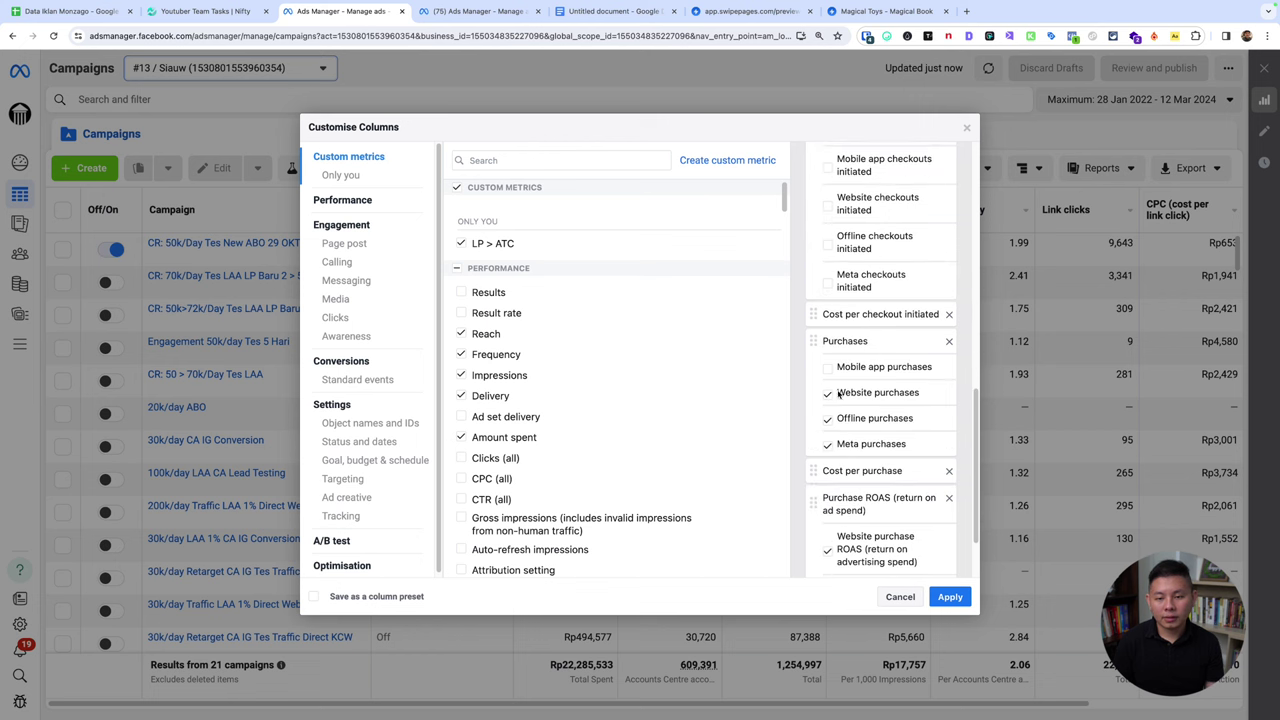
pyautogui.click(829, 394)
pyautogui.click(828, 443)
pyautogui.scroll(-2, 836, 445)
pyautogui.click(829, 460)
# Step: Move the LP > ATC column between Cost per Content View and Adds to cart, and apply the column selection
pyautogui.moveTo(858, 556); pyautogui.dragTo(880, 285)
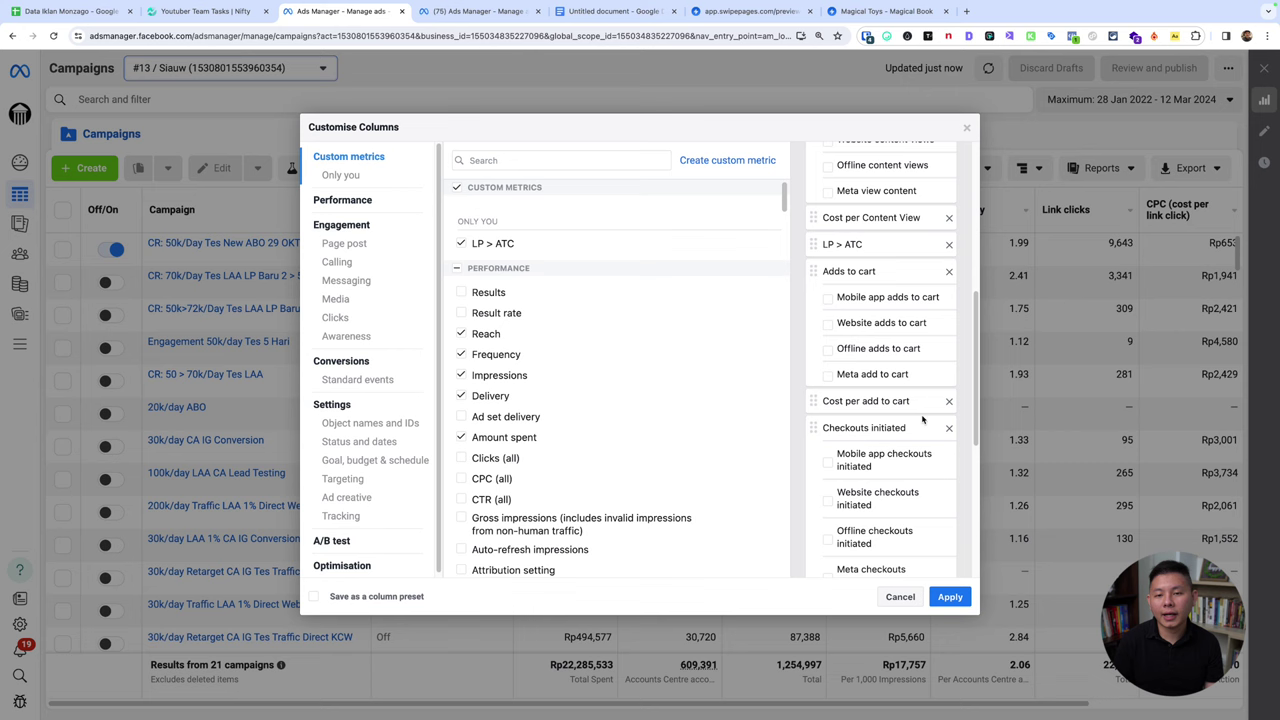
pyautogui.click(944, 594)
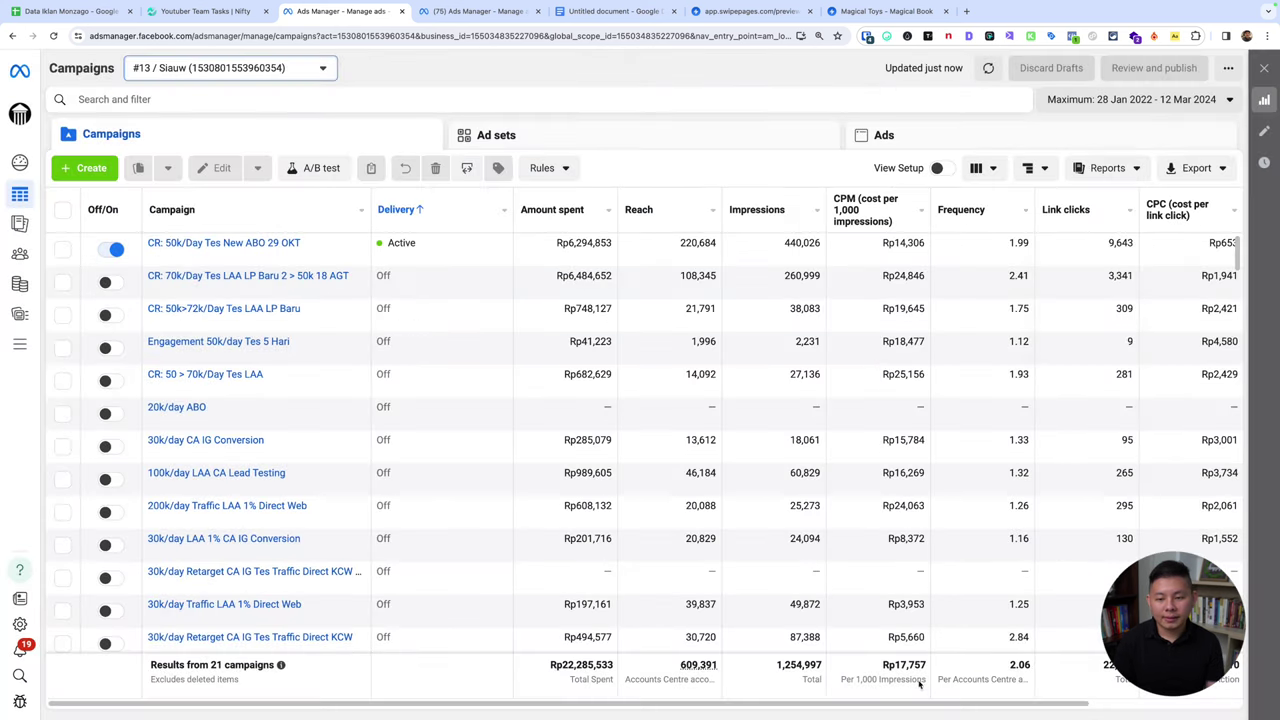
# Step: Check the first campaign's LP > ATC rate against its content views and adds to cart by calculating 711/6279 in Spotlight
pyautogui.hscroll(5, 1000, 690)
pyautogui.hscroll(4, 1142, 714)
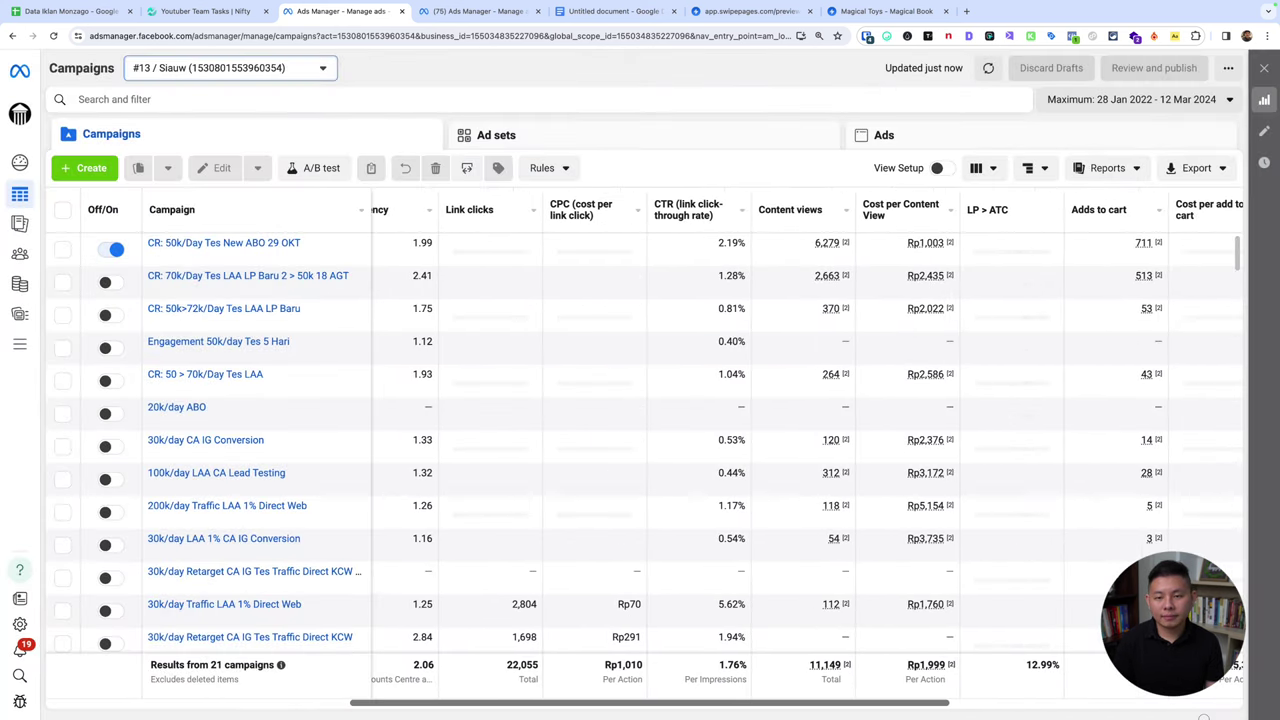
pyautogui.hotkey('ctrl', 'shift', 'a')
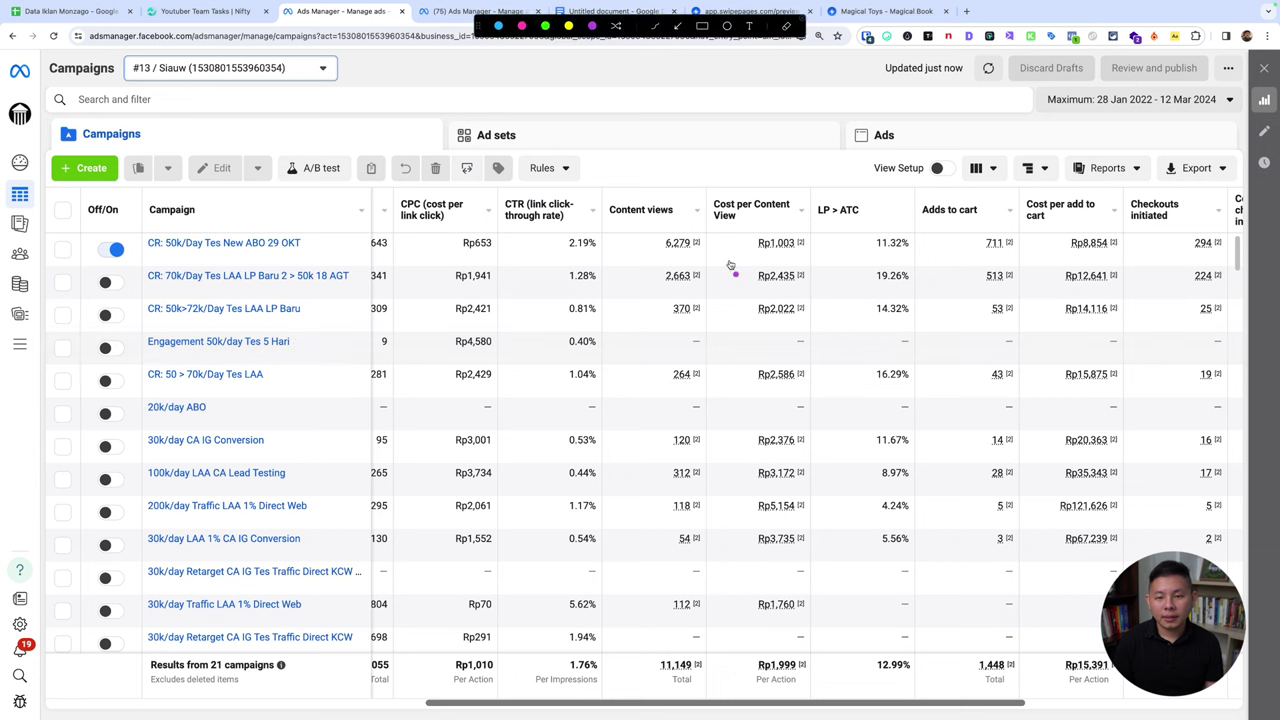
pyautogui.moveTo(644, 261); pyautogui.dragTo(697, 261)
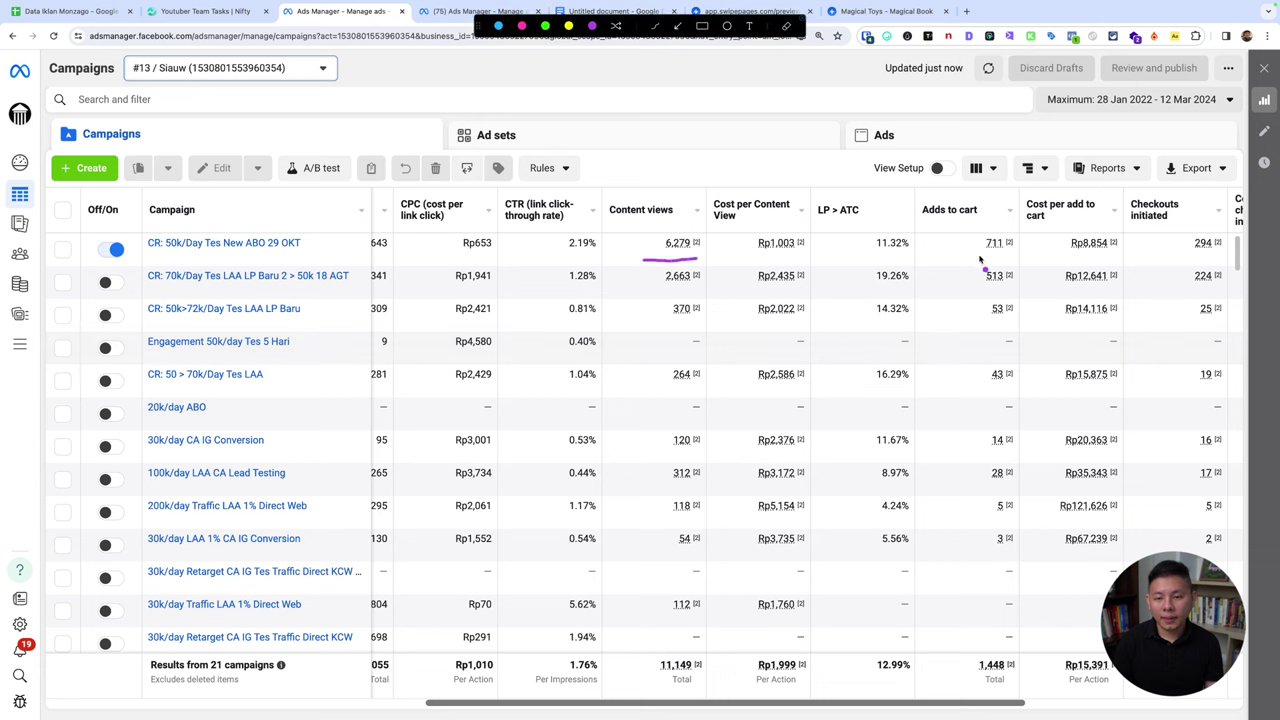
pyautogui.moveTo(977, 258); pyautogui.dragTo(1034, 259)
pyautogui.press('super+space')
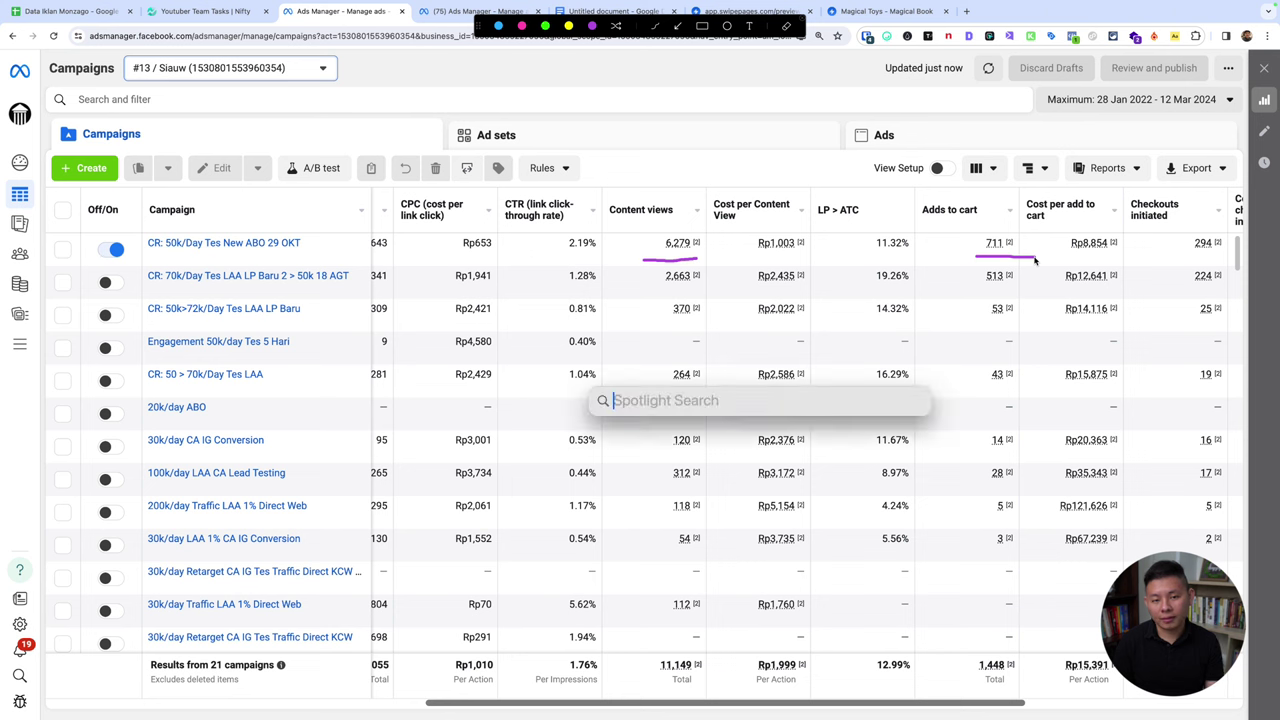
pyautogui.write('711/')
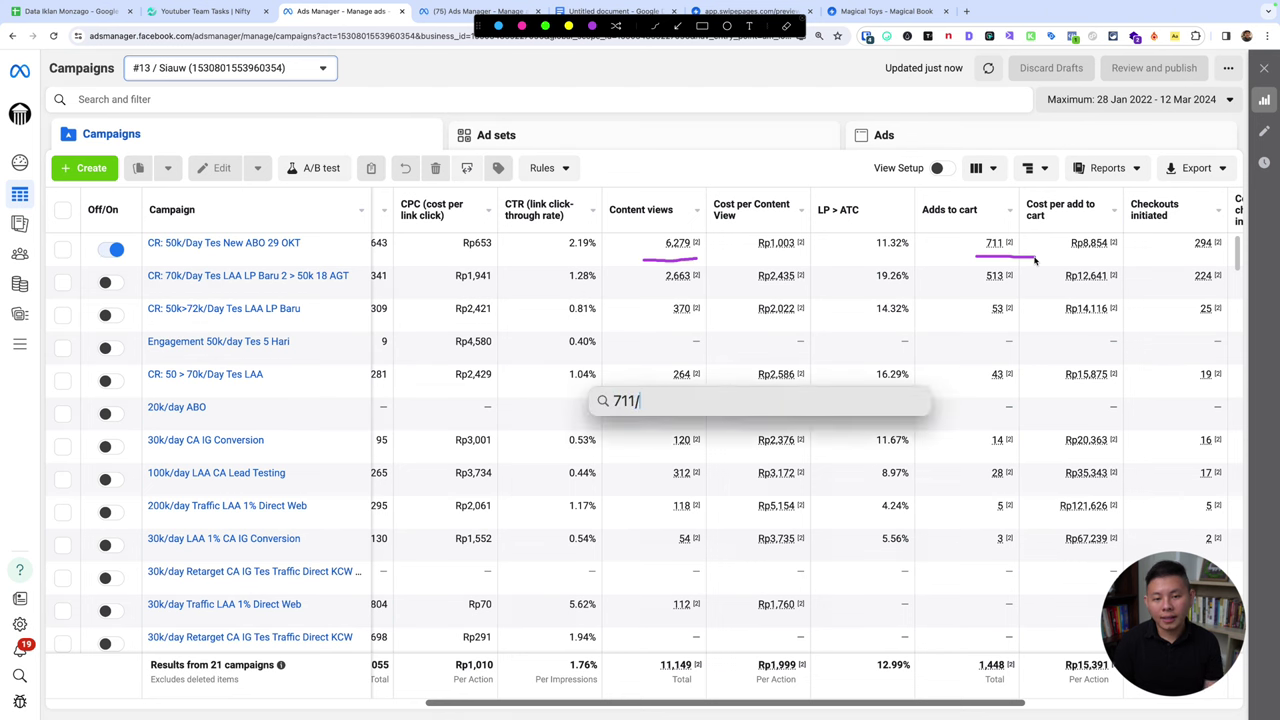
pyautogui.write('6279')
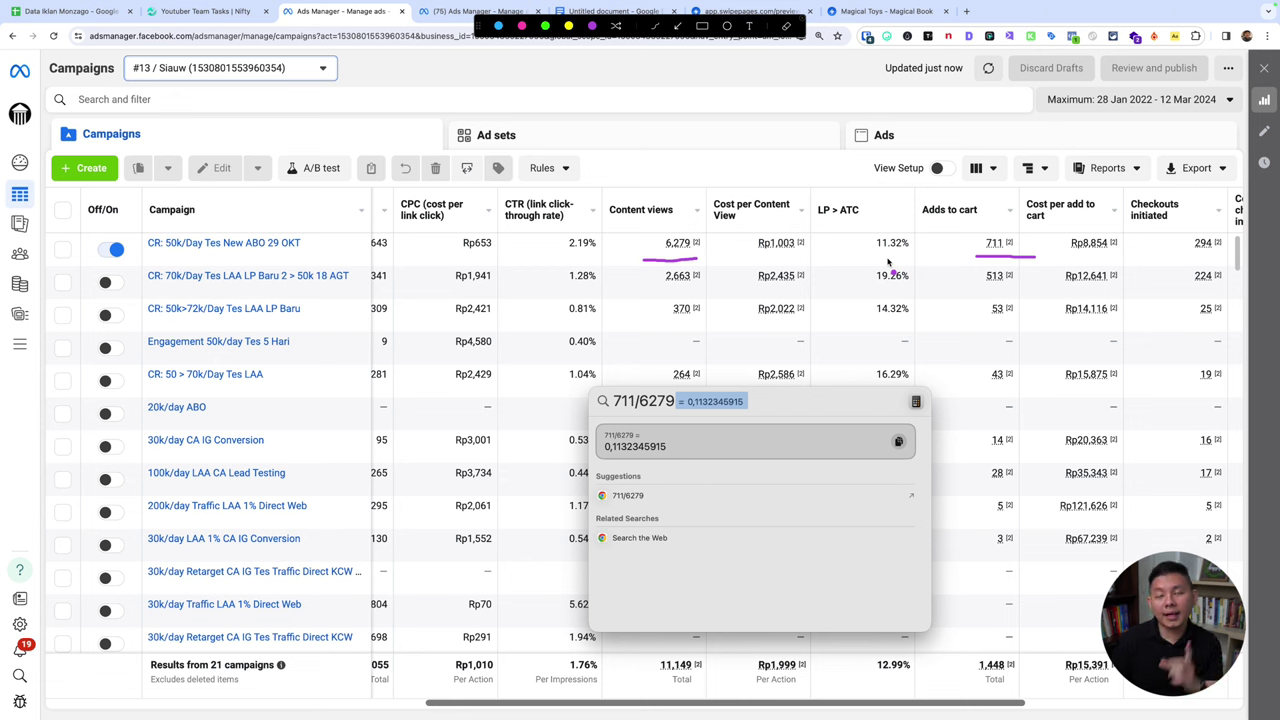
pyautogui.moveTo(901, 240)
pyautogui.mouseDown()
pyautogui.moveTo(864, 246)
pyautogui.moveTo(908, 254)
pyautogui.moveTo(886, 229)
pyautogui.mouseUp()
pyautogui.press('Escape')
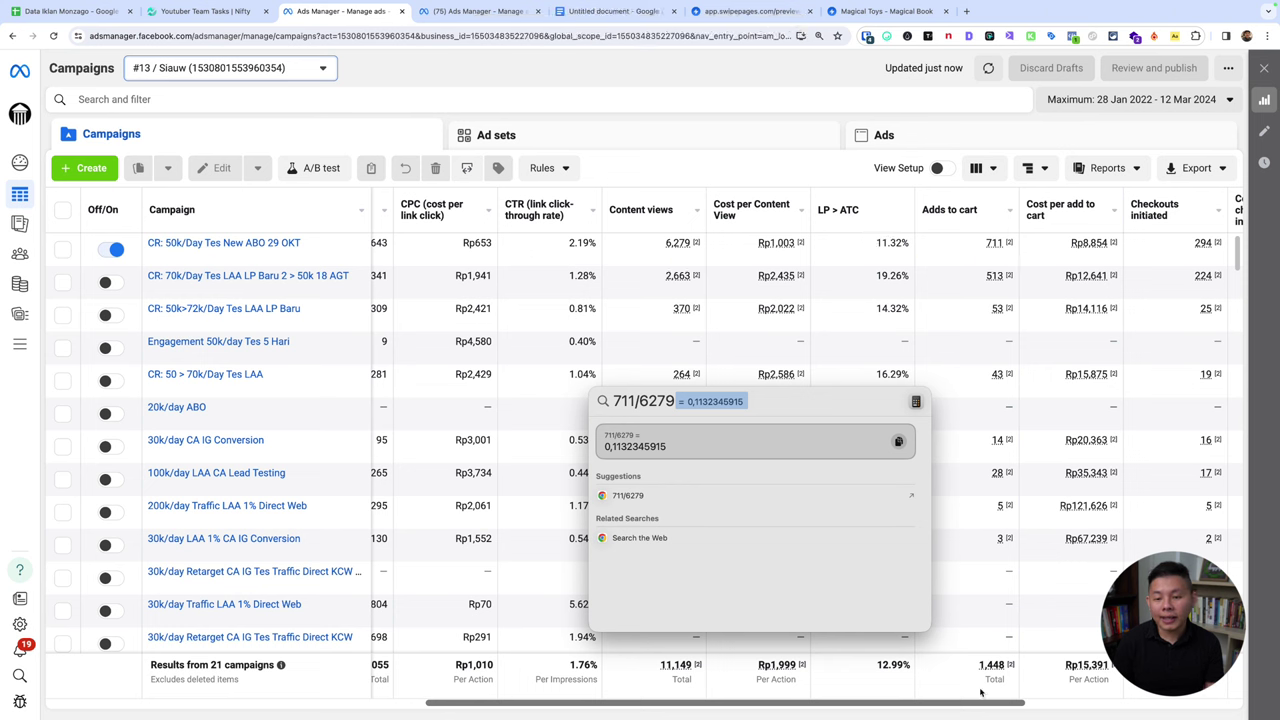
pyautogui.press('Escape')
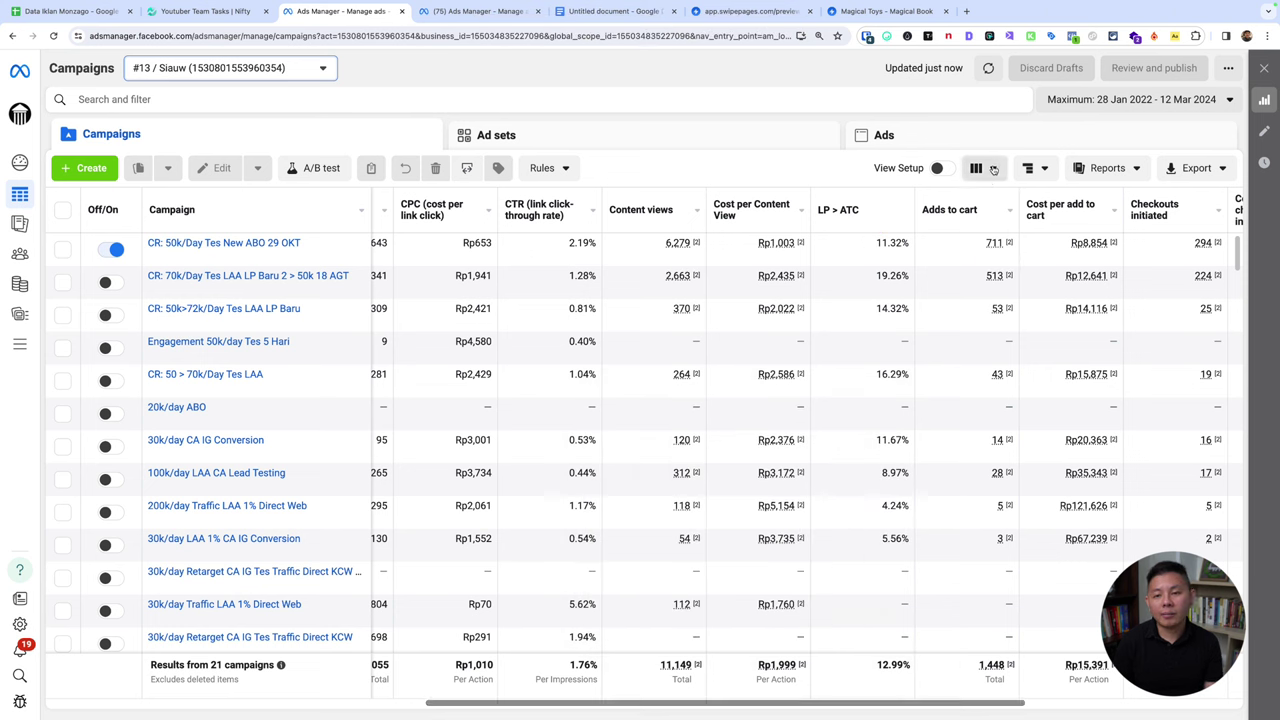
# Step: Start another custom metric from the column customisation with the formula Checkouts initiated divided by Adds to cart
pyautogui.click(995, 170)
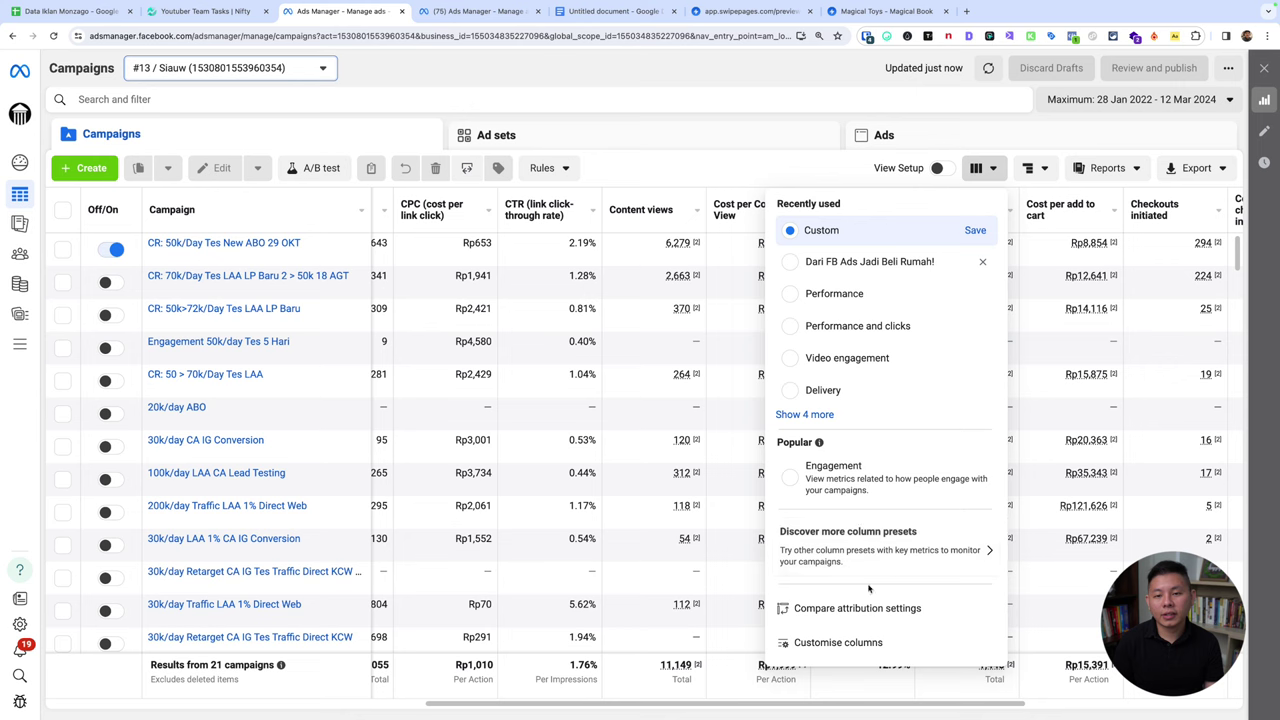
pyautogui.click(845, 648)
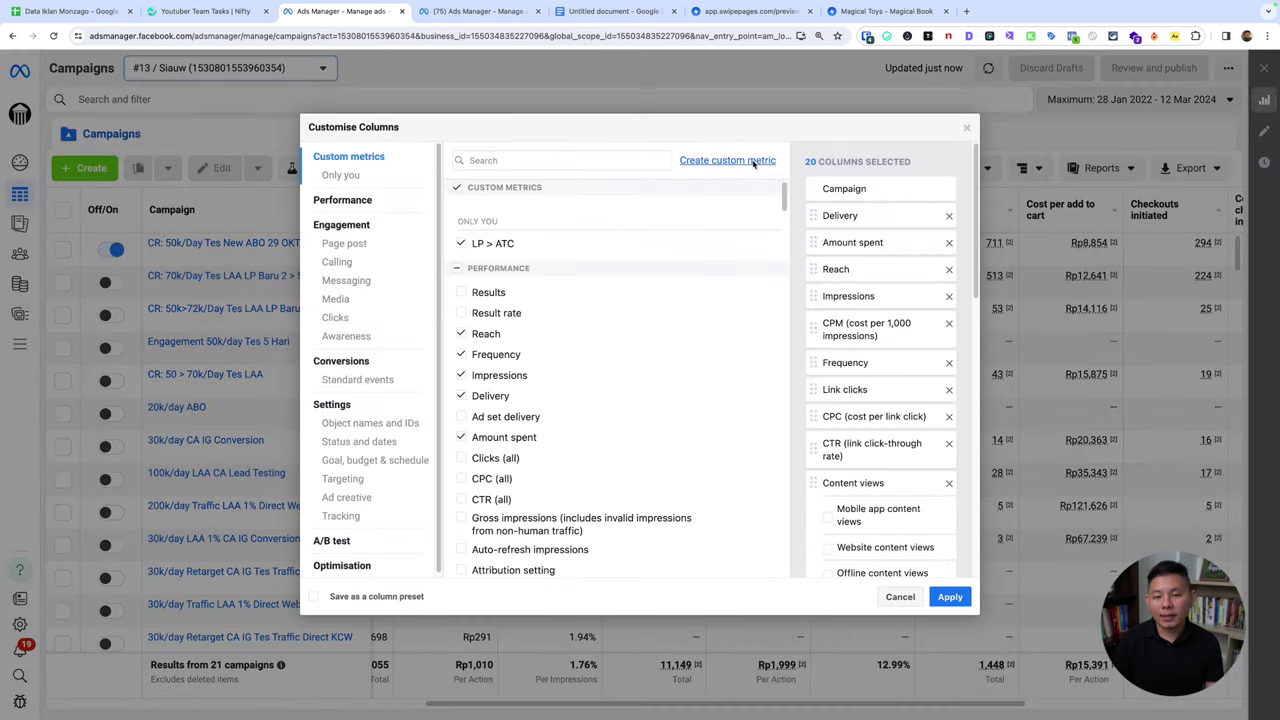
pyautogui.click(752, 160)
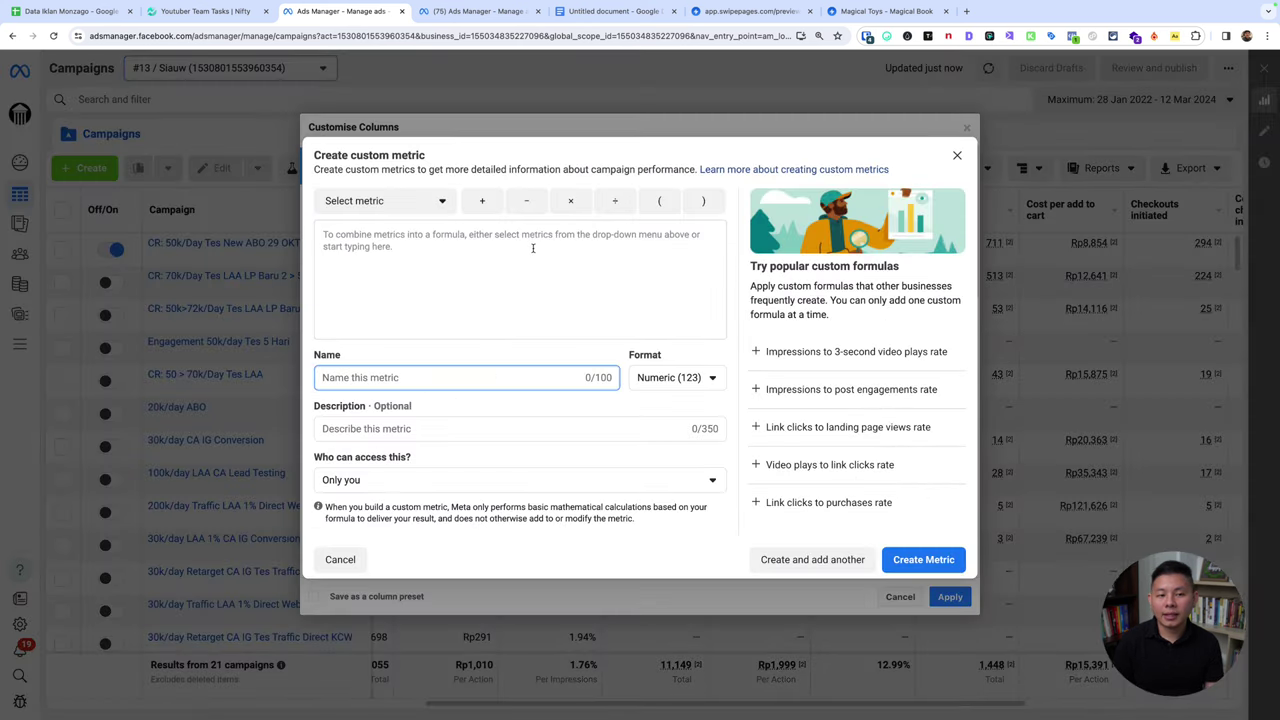
pyautogui.click(451, 257)
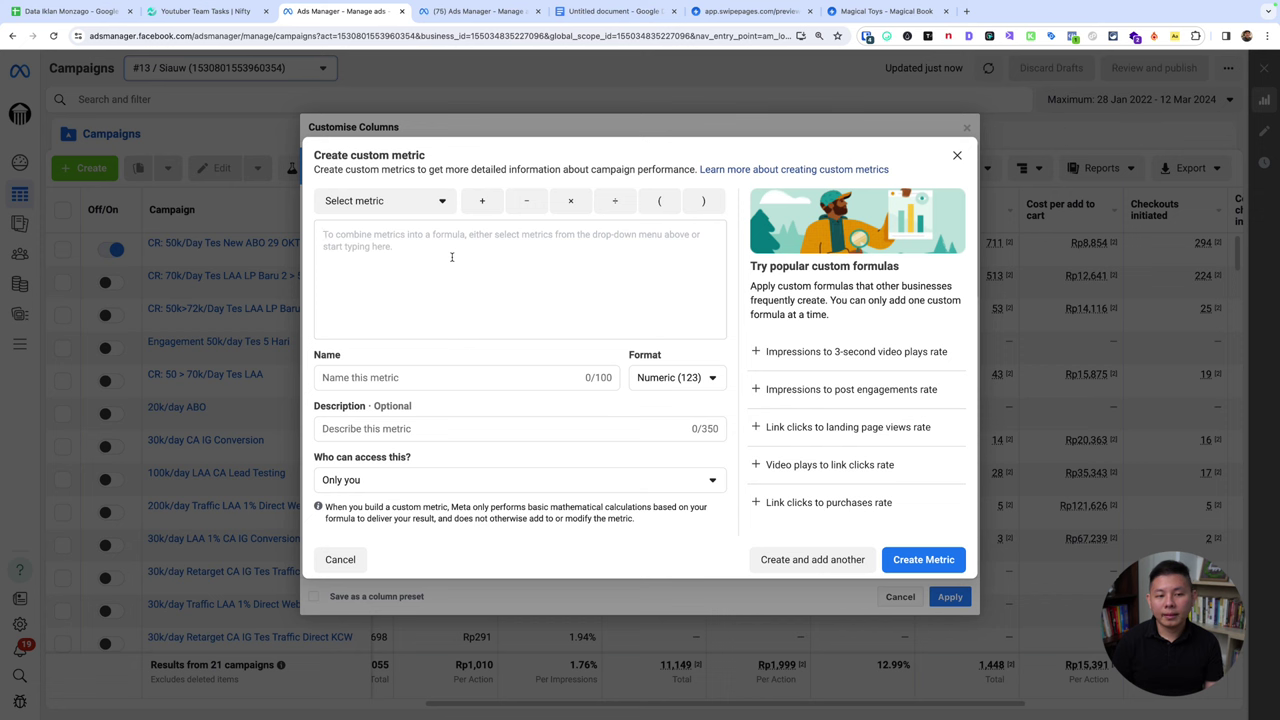
pyautogui.write('initi')
pyautogui.click(445, 257)
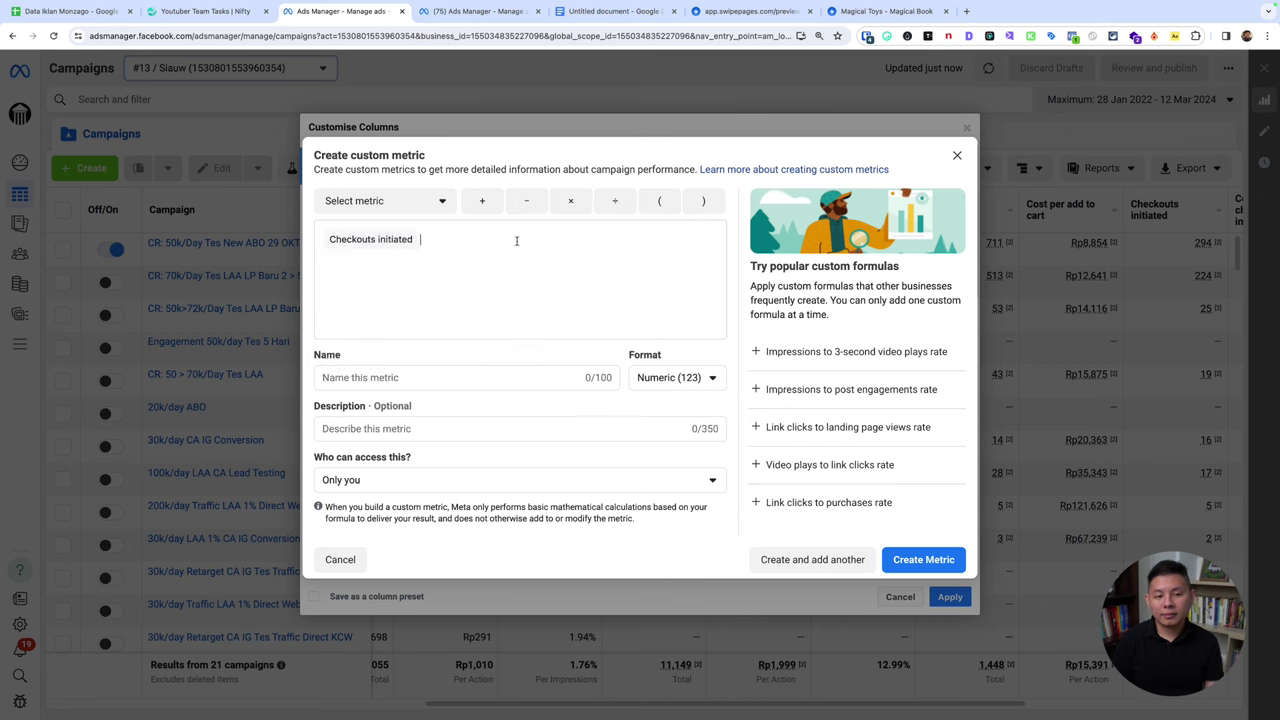
pyautogui.click(613, 201)
pyautogui.write('add to')
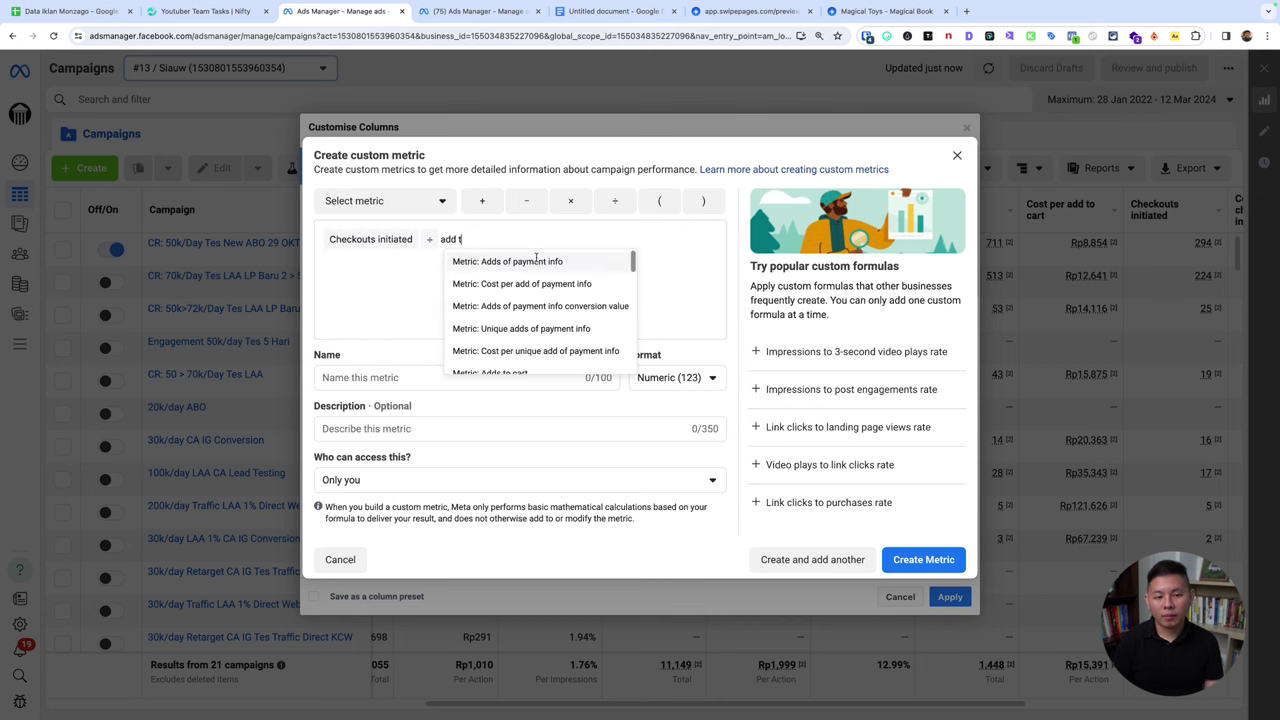
pyautogui.click(513, 262)
# Step: Name the new metric "ATC>IC", format it as Percentage (%) and create it
pyautogui.click(426, 377)
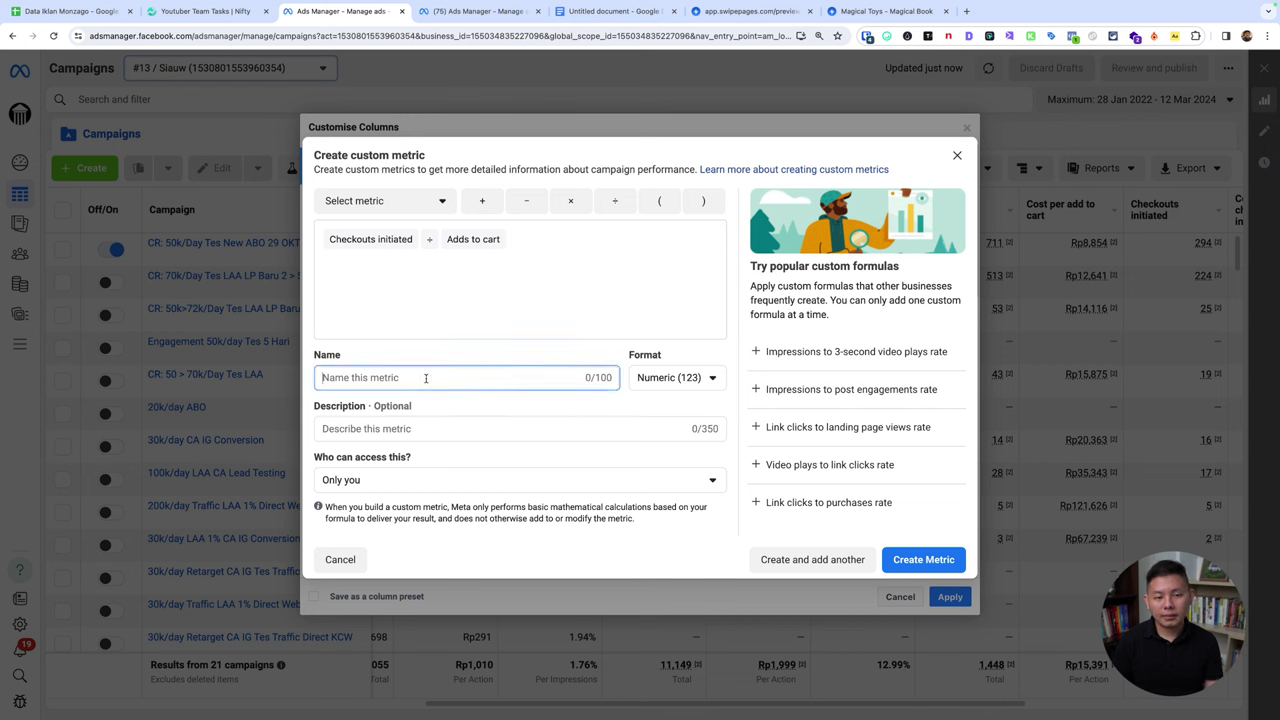
pyautogui.write('ATC>IC')
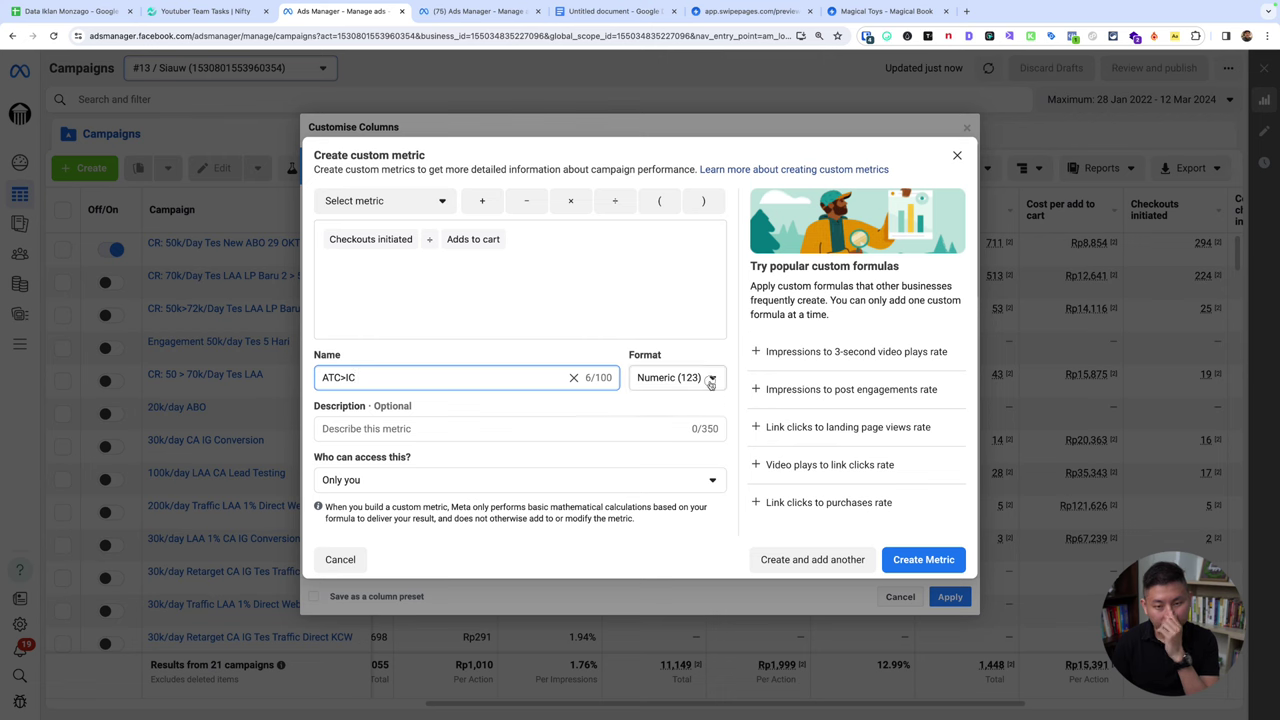
pyautogui.click(672, 377)
pyautogui.click(690, 440)
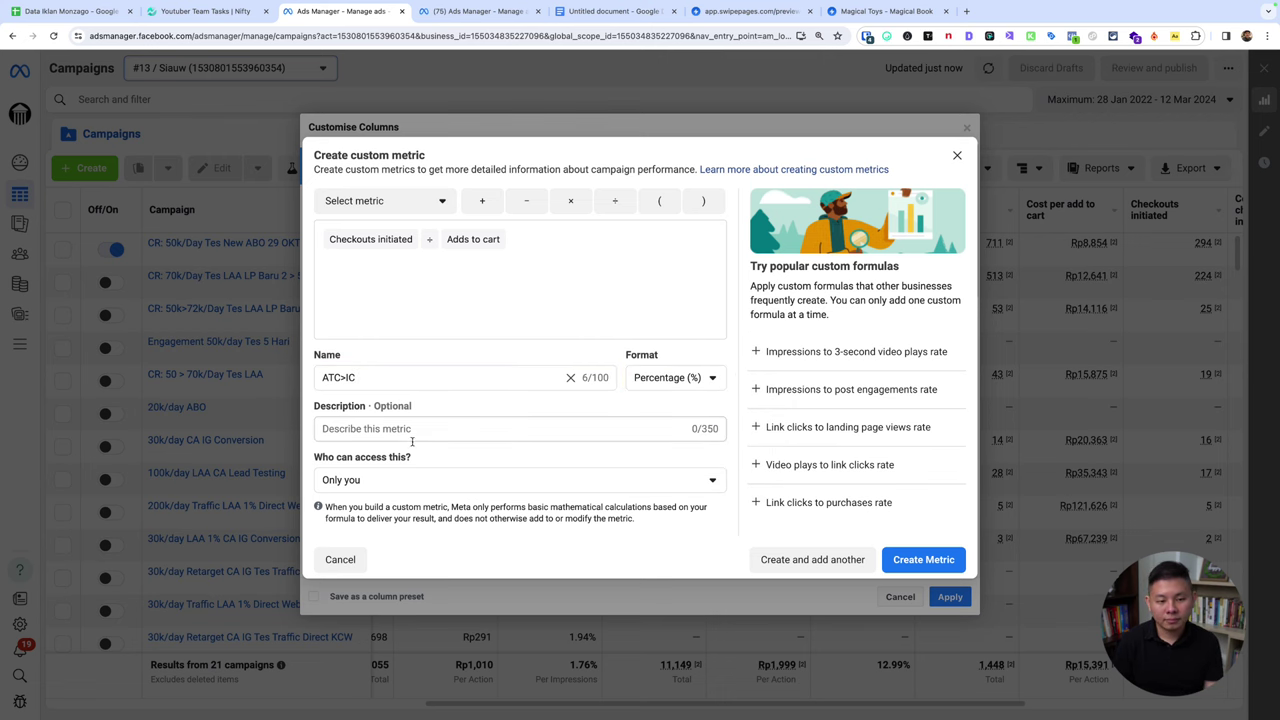
pyautogui.click(920, 560)
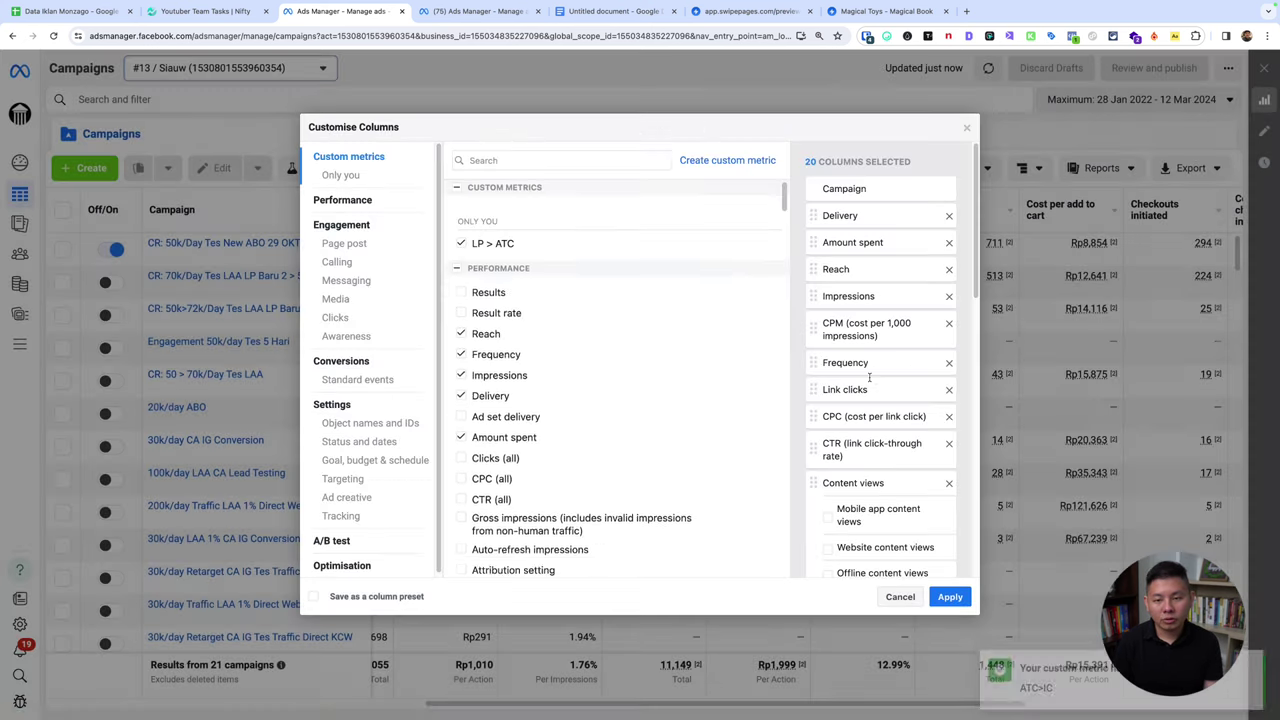
pyautogui.scroll(-10, 875, 381)
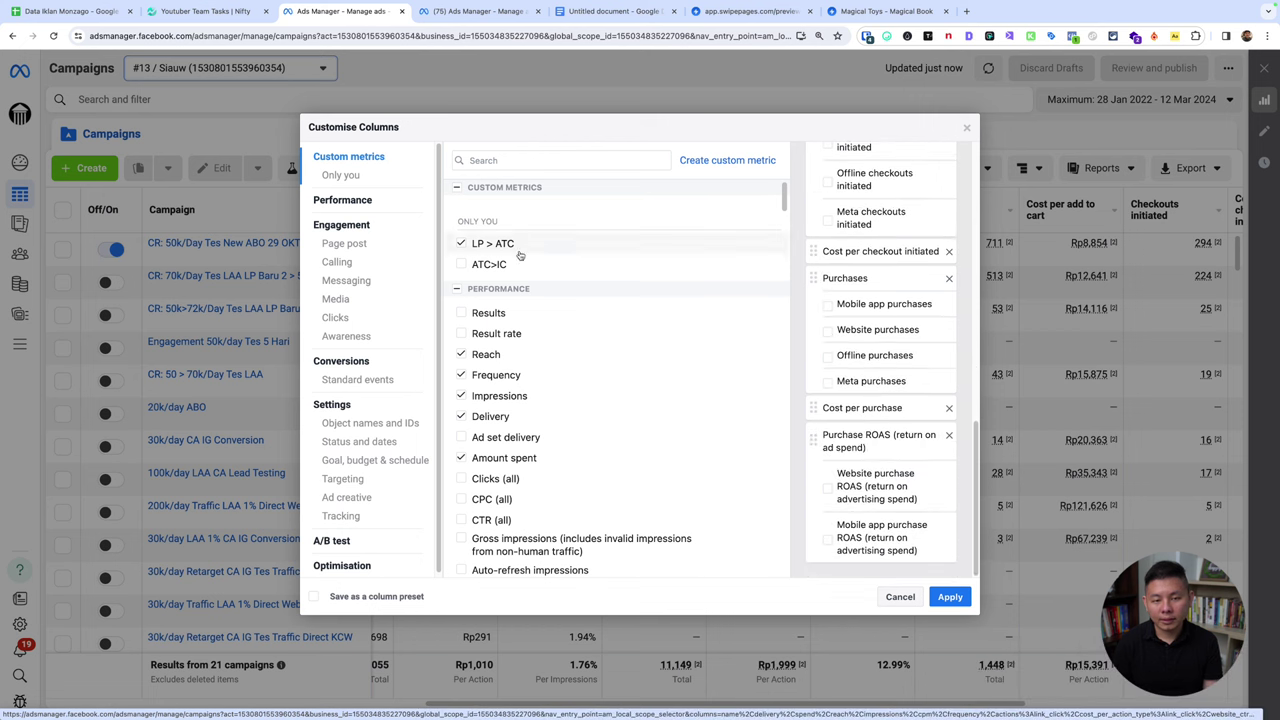
# Step: Add the ATC>IC metric, move it between Cost per add to cart and Checkouts initiated, and apply the column selection
pyautogui.click(461, 264)
pyautogui.scroll(2, 873, 447)
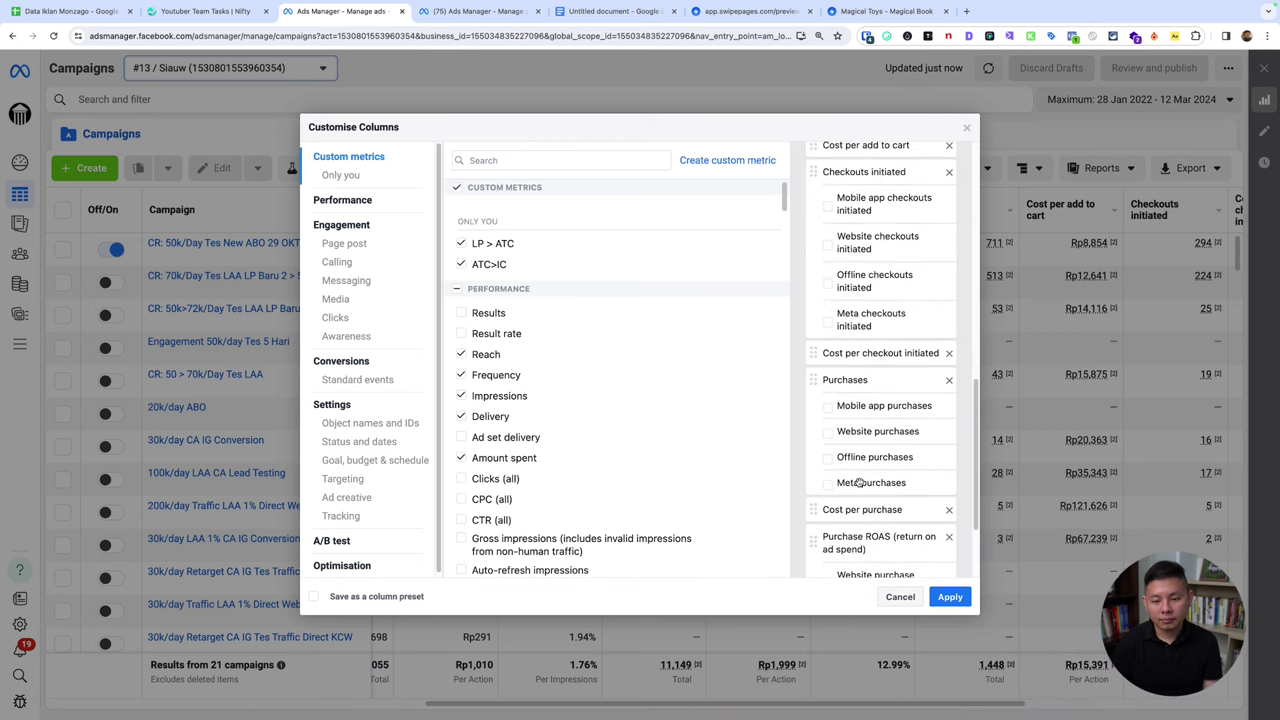
pyautogui.scroll(-3, 860, 483)
pyautogui.moveTo(868, 552); pyautogui.dragTo(895, 236)
pyautogui.click(944, 600)
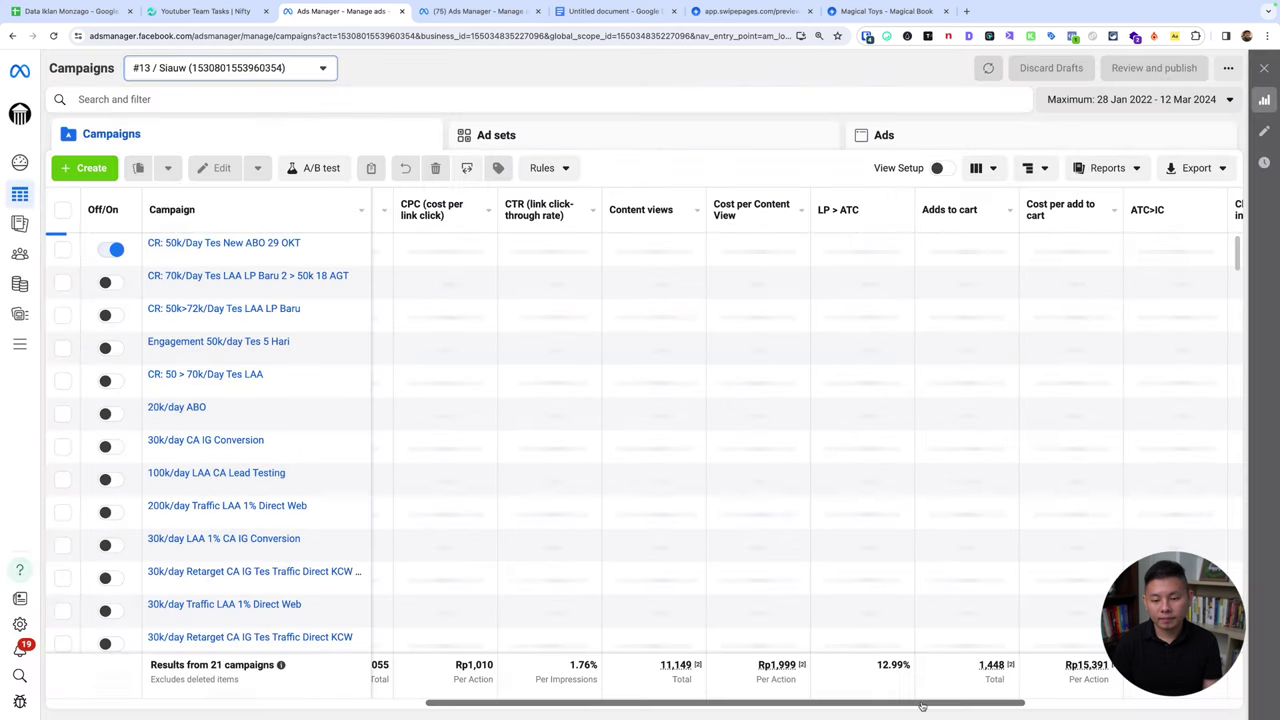
# Step: Examine the first campaign's ATC>IC rate by underlining its adds to cart and checkouts initiated with the annotation pen, and clear the marks
pyautogui.moveTo(922, 706); pyautogui.dragTo(1090, 709)
pyautogui.hotkey('alt', 'shift', 'a')
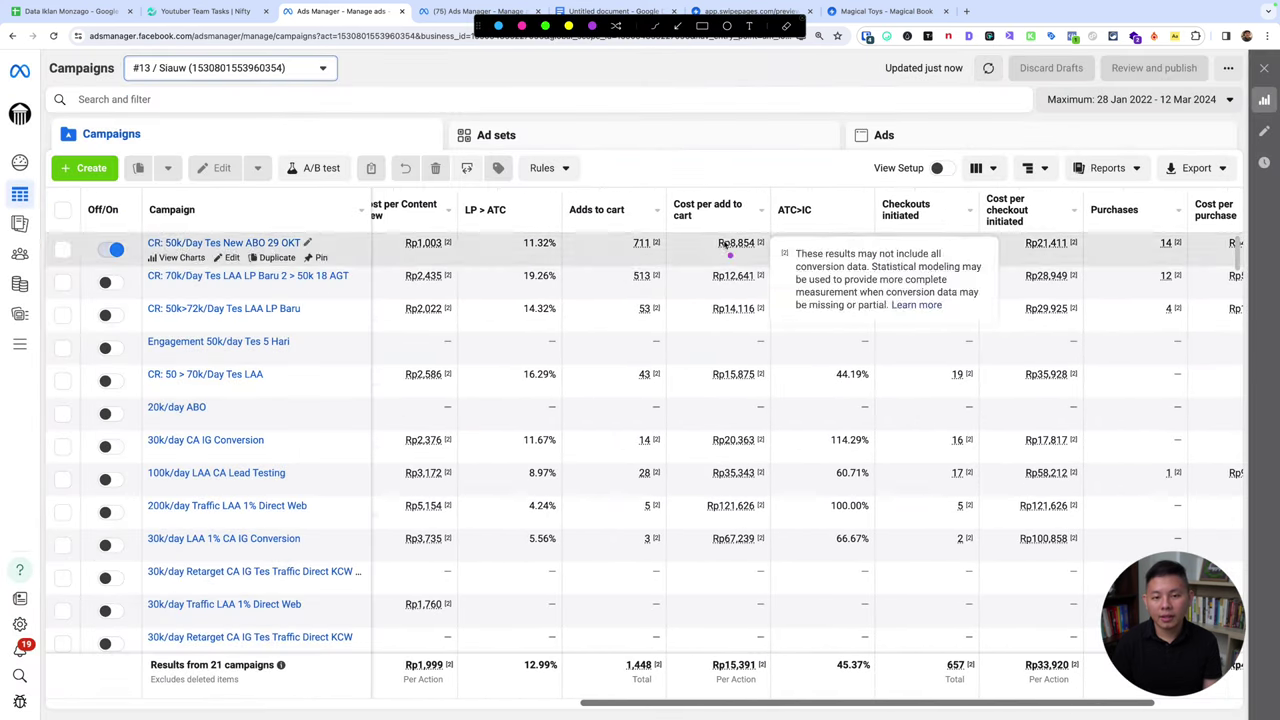
pyautogui.moveTo(605, 259); pyautogui.dragTo(698, 261)
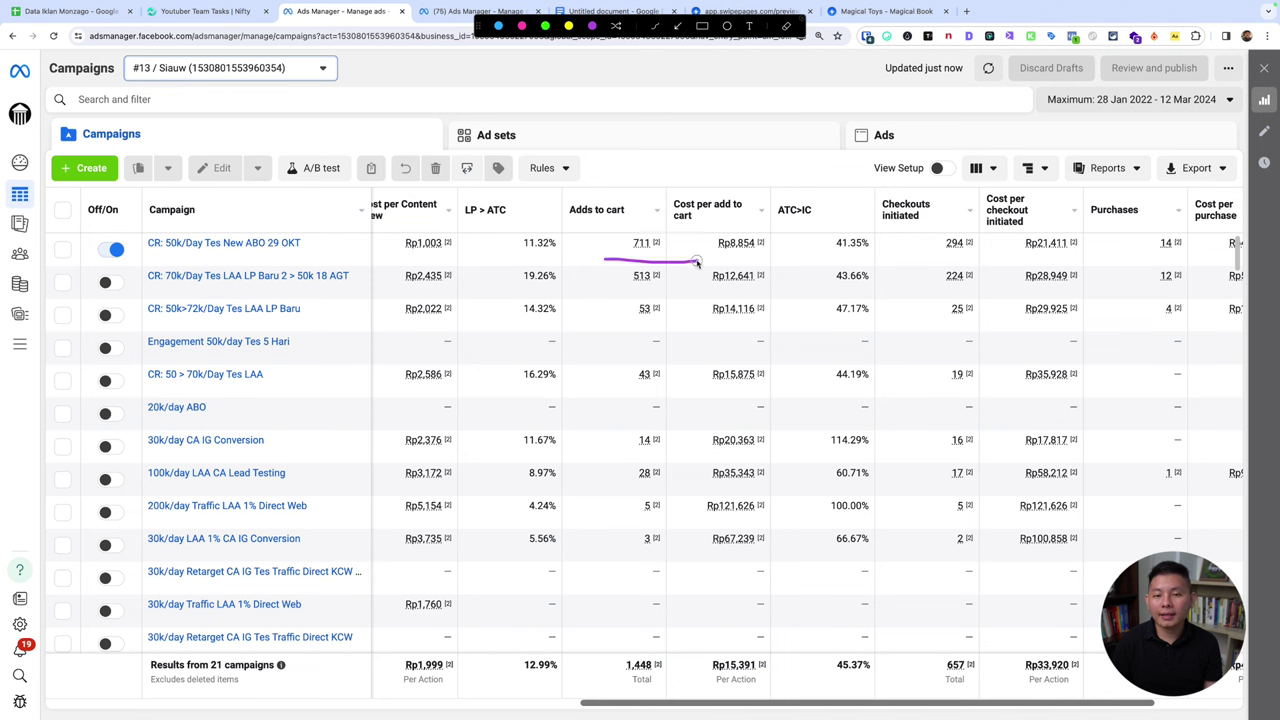
pyautogui.moveTo(926, 252); pyautogui.dragTo(977, 252)
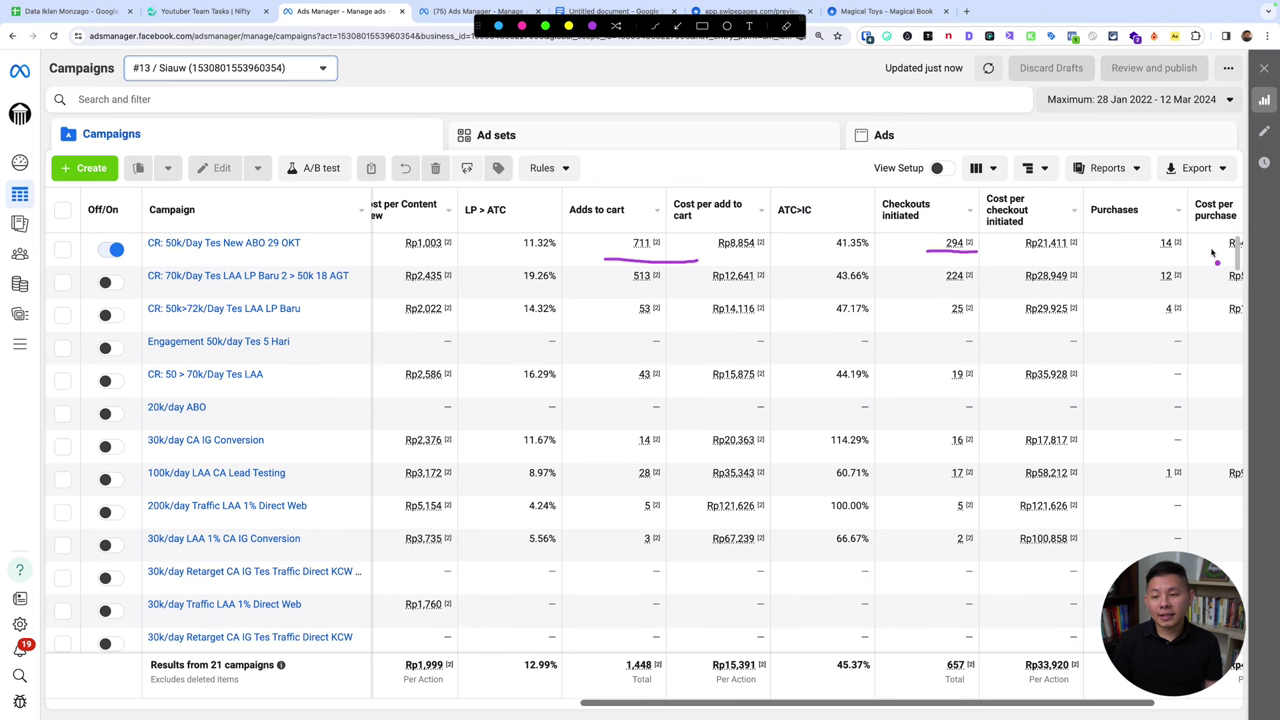
pyautogui.press('Escape')
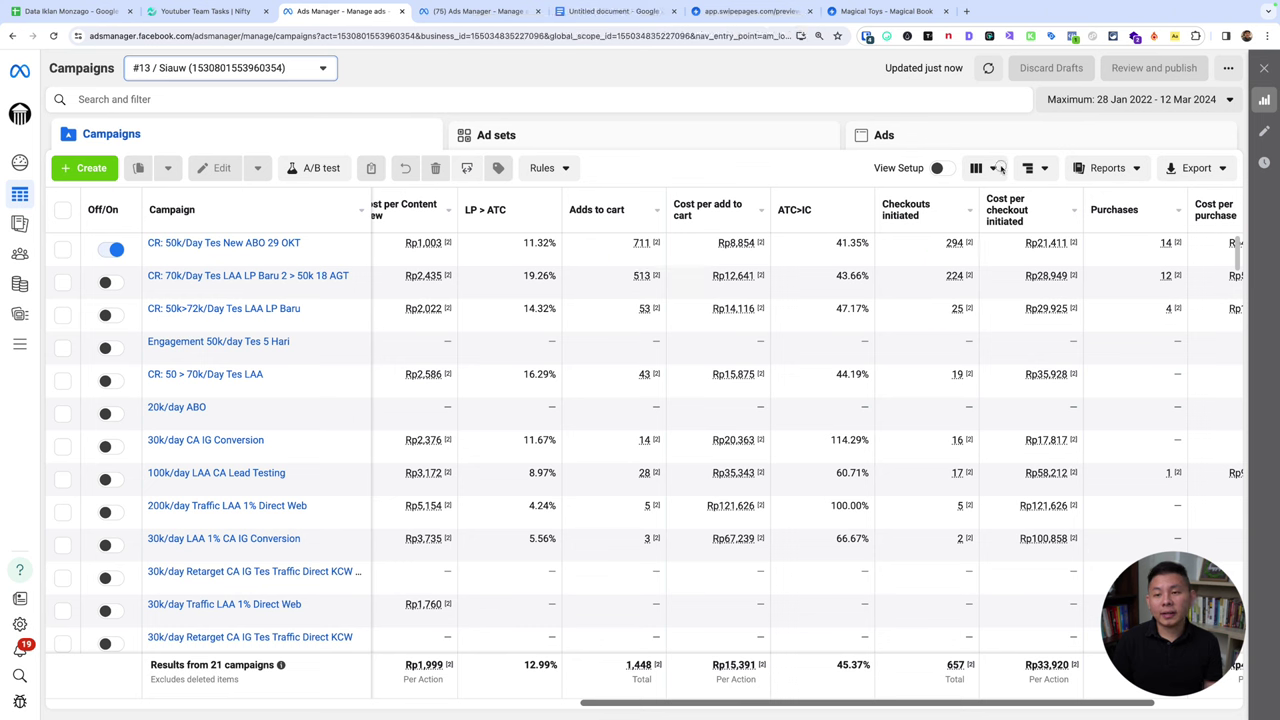
# Step: Save the custom column layout as a column preset named "Save"
pyautogui.click(994, 168)
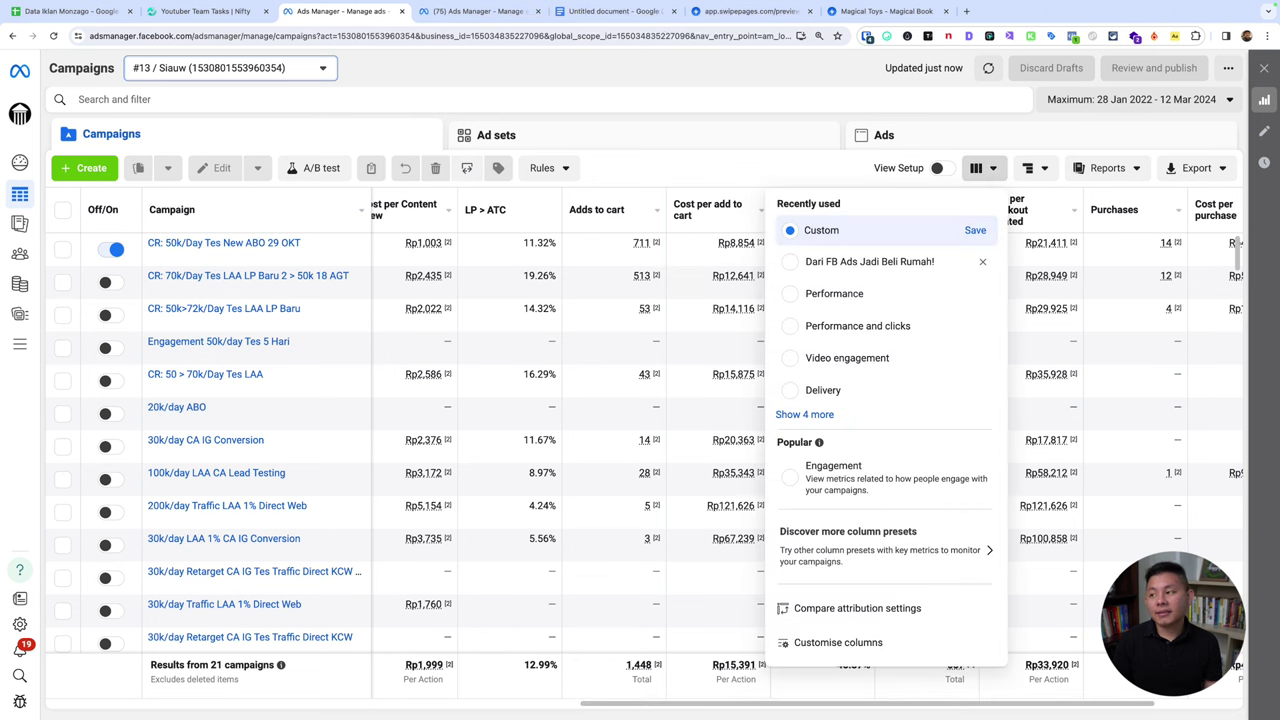
pyautogui.click(980, 172)
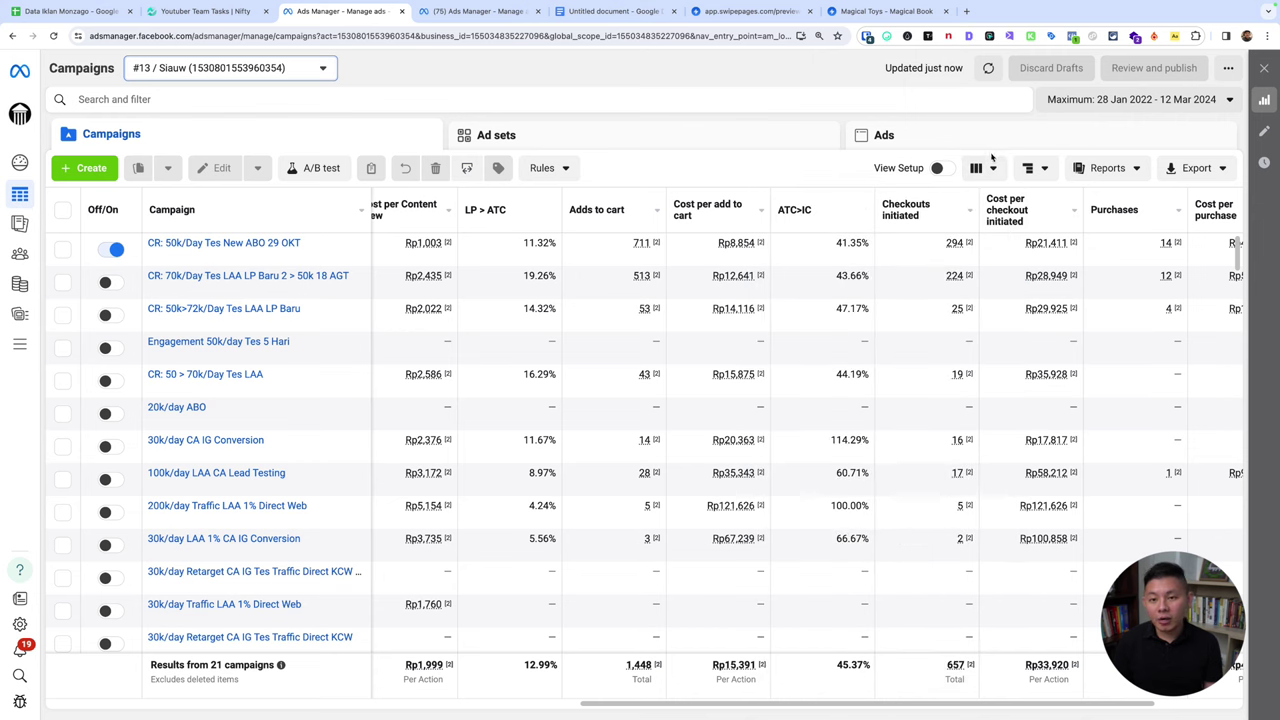
pyautogui.click(990, 168)
pyautogui.click(972, 231)
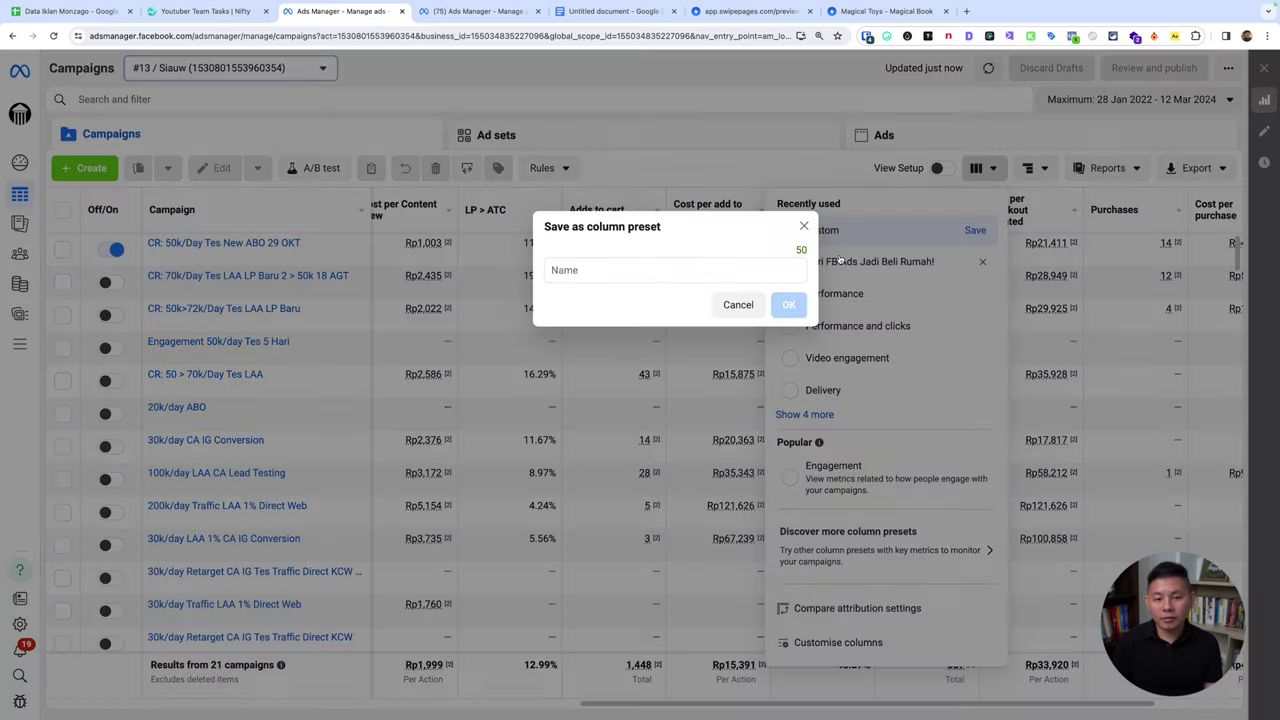
pyautogui.write('Save')
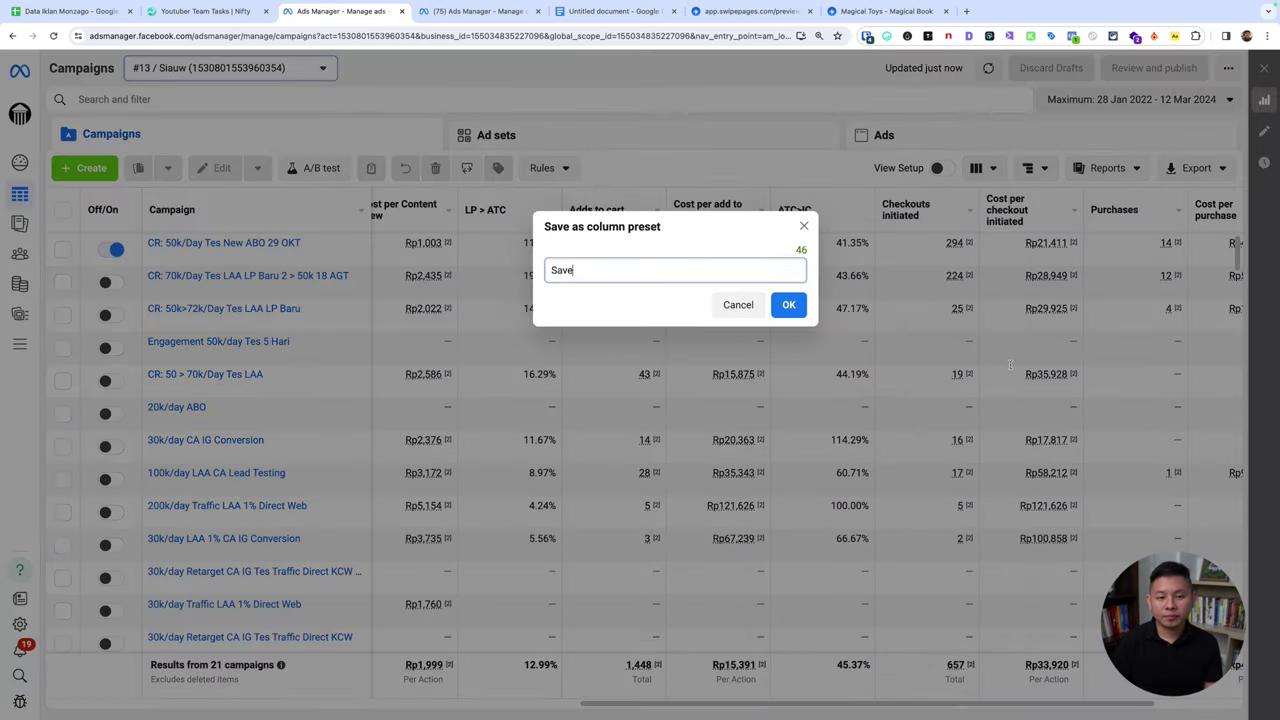
pyautogui.click(788, 305)
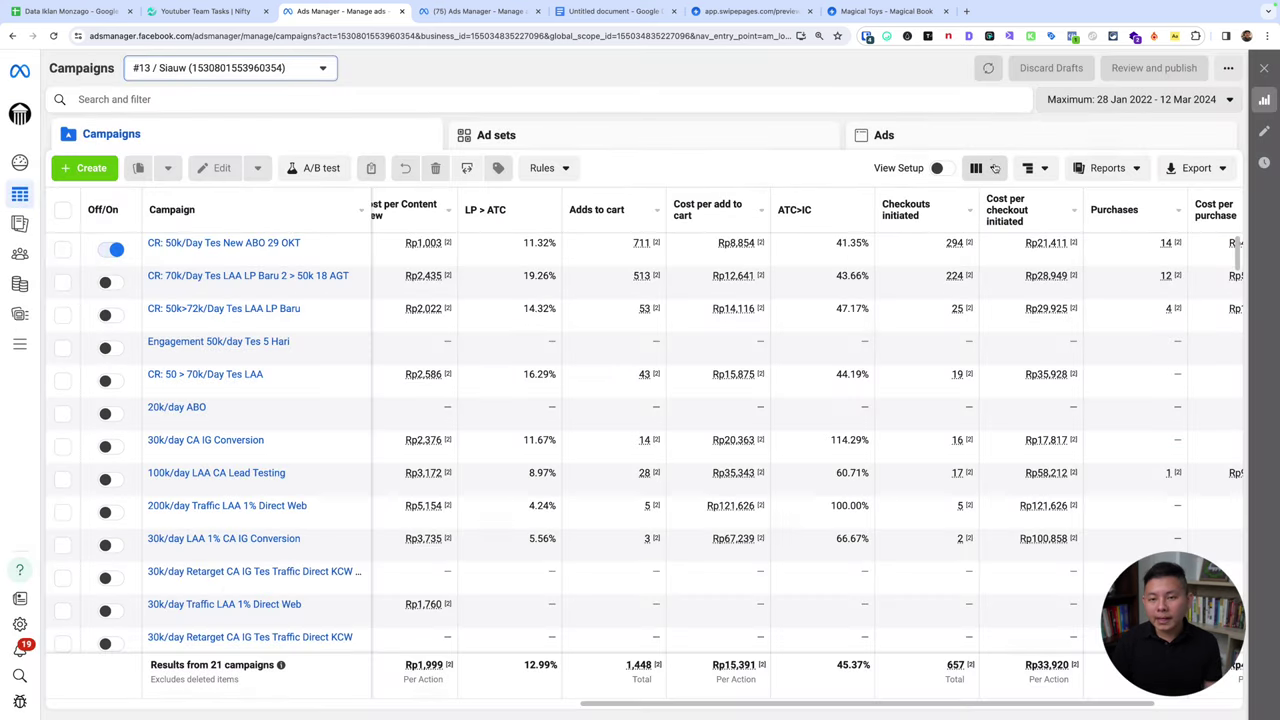
# Step: Switch the campaigns table to the Performance column preset and review its columns and the full list of presets
pyautogui.click(982, 168)
pyautogui.click(823, 307)
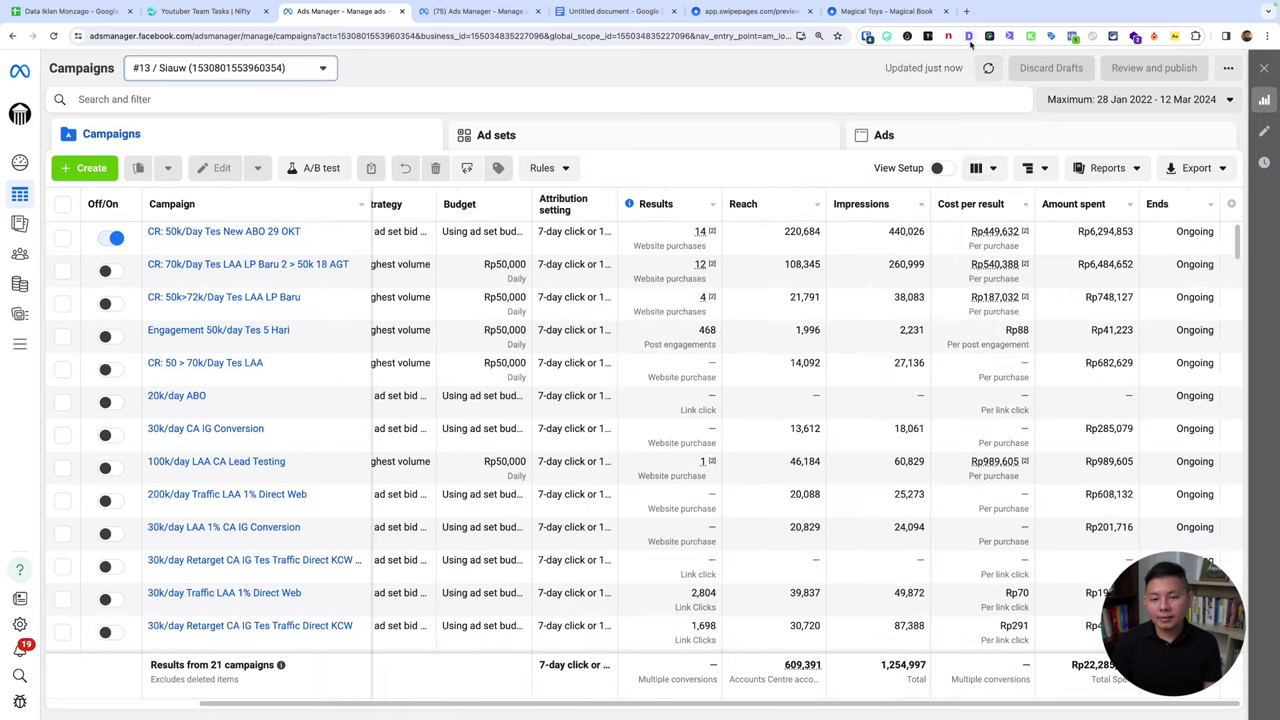
pyautogui.click(982, 168)
pyautogui.click(815, 432)
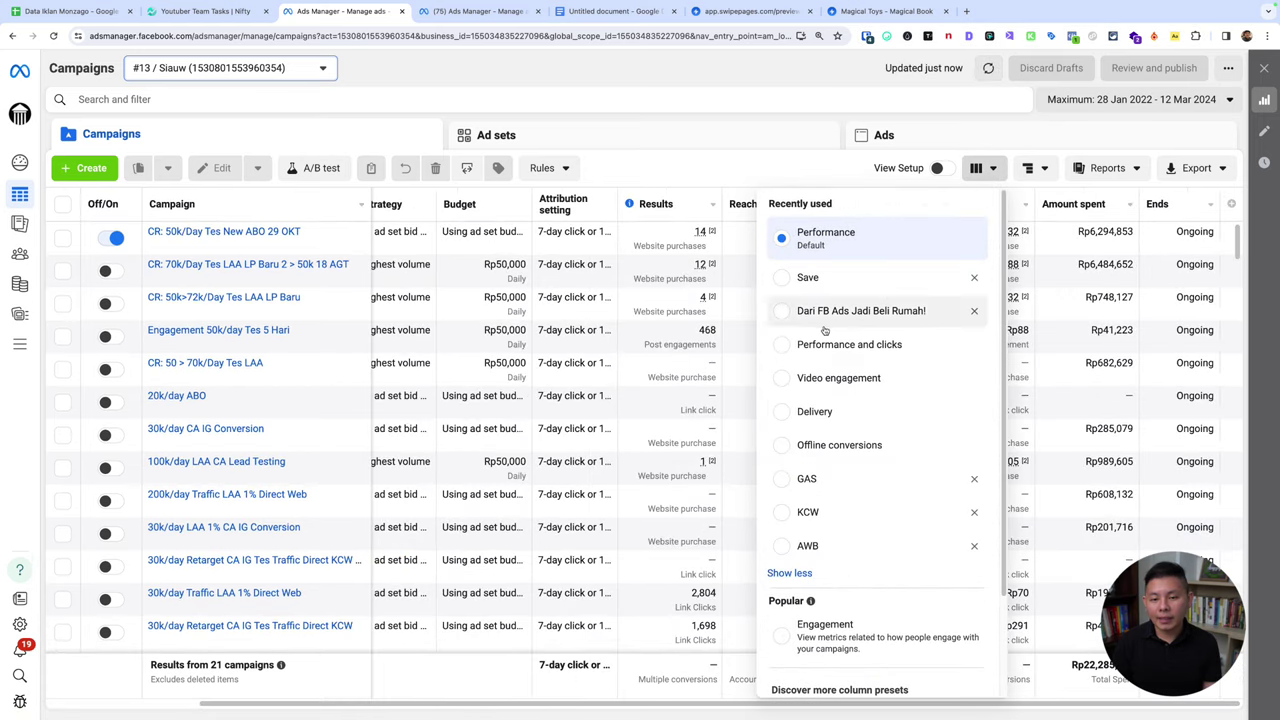
pyautogui.click(629, 681)
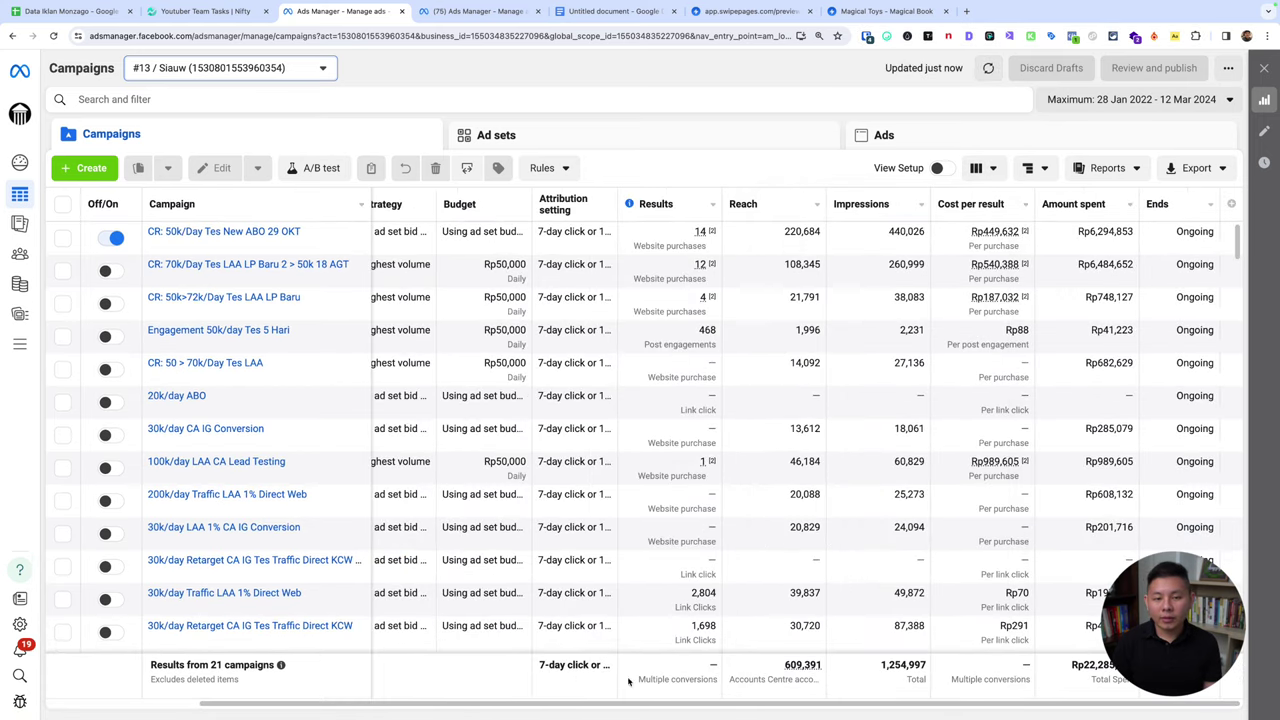
pyautogui.moveTo(626, 705)
pyautogui.mouseDown()
pyautogui.moveTo(363, 706)
pyautogui.moveTo(630, 706)
pyautogui.mouseUp()
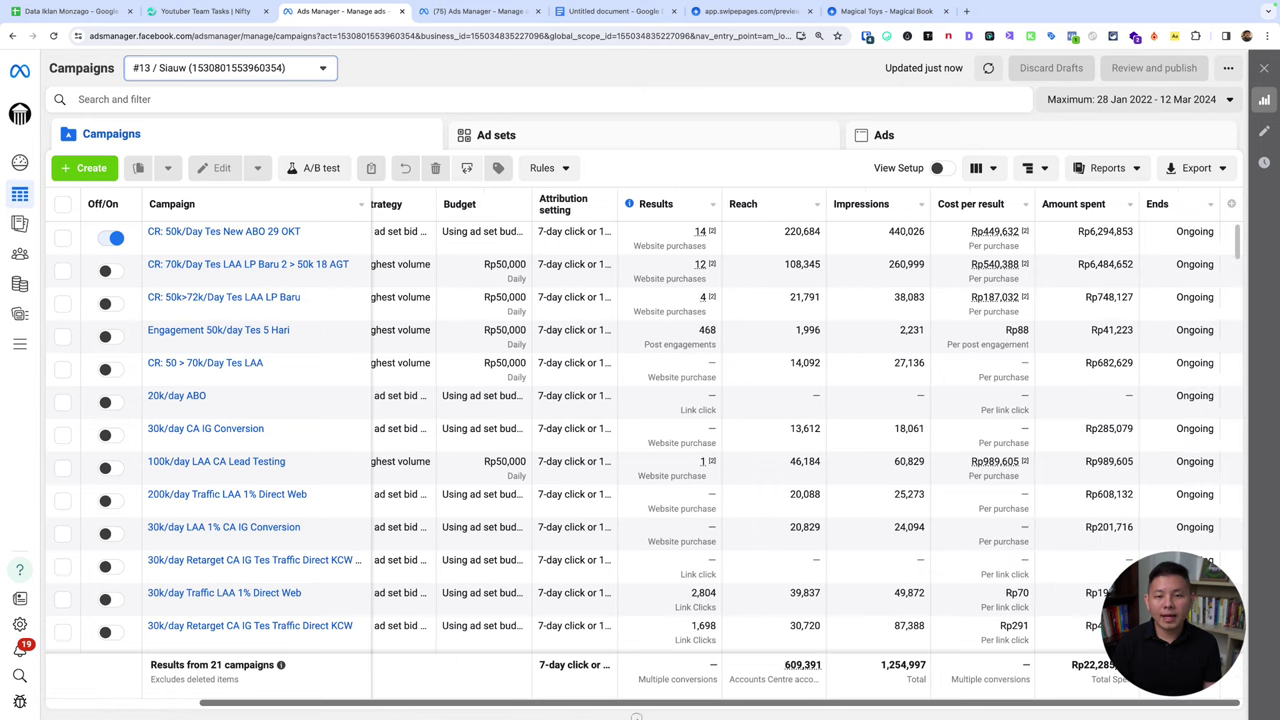
pyautogui.hscroll(-2, 866, 716)
pyautogui.hscroll(2, 866, 716)
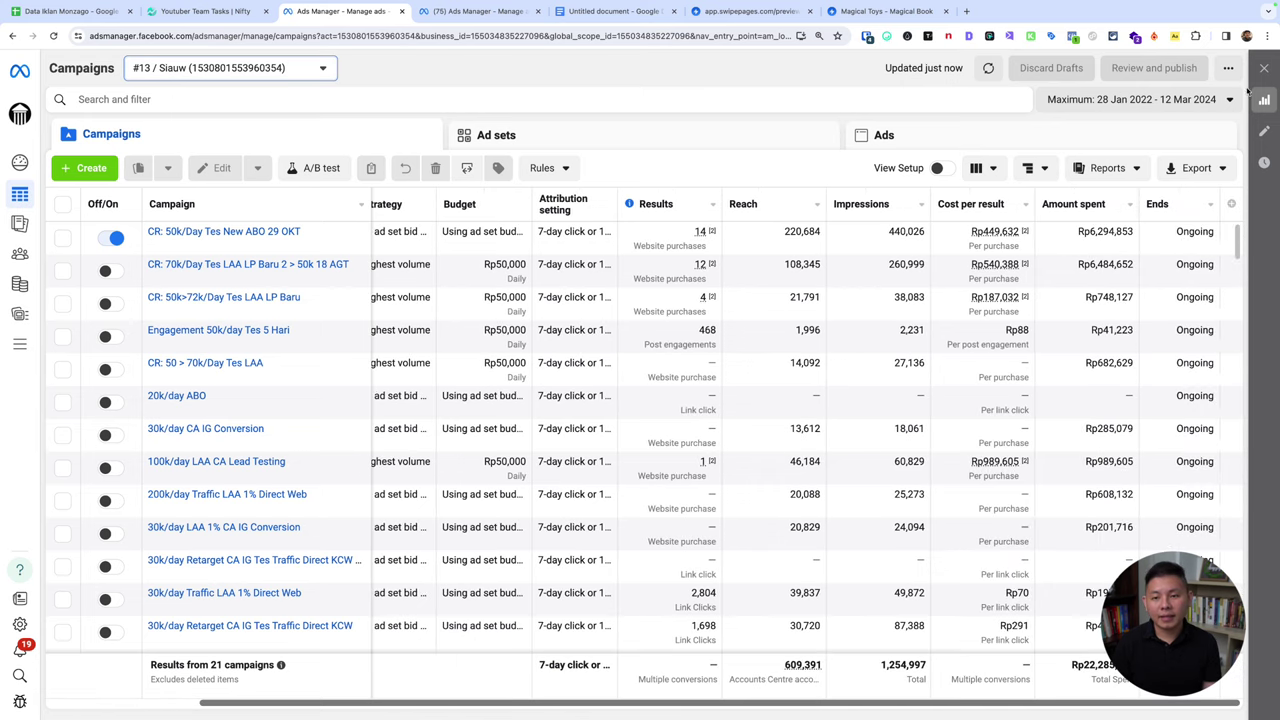
# Step: Switch the campaigns table to the Performance and clicks column preset and look through its columns
pyautogui.click(981, 168)
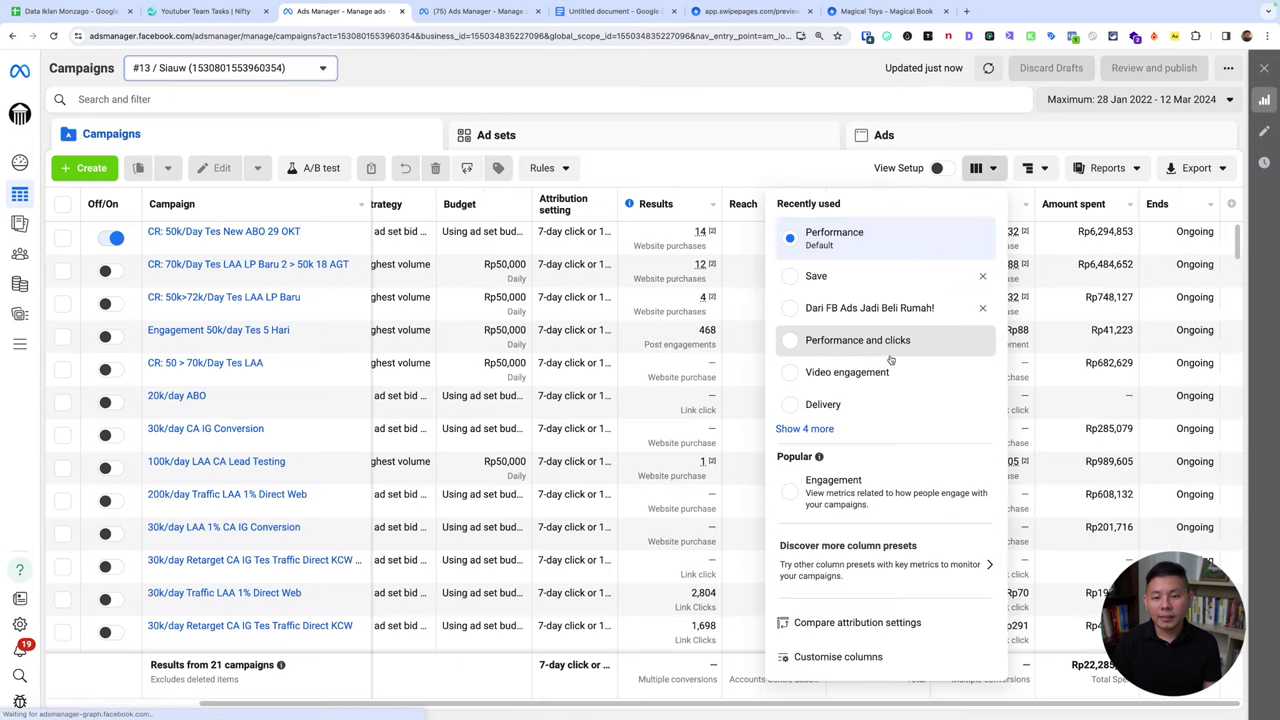
pyautogui.click(858, 341)
pyautogui.hscroll(5, 890, 360)
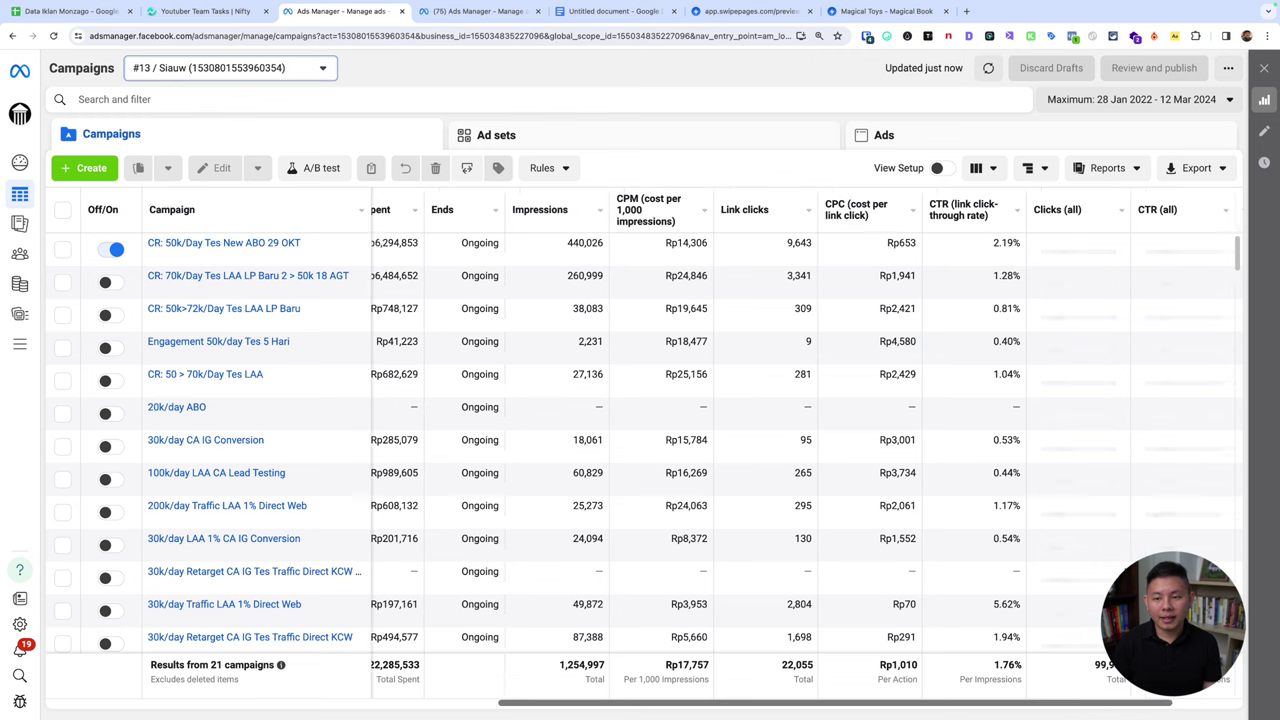
# Step: Switch the campaigns table to the "Dari FB Ads Jadi Beli Rumah!" column preset and look through its columns
pyautogui.click(981, 168)
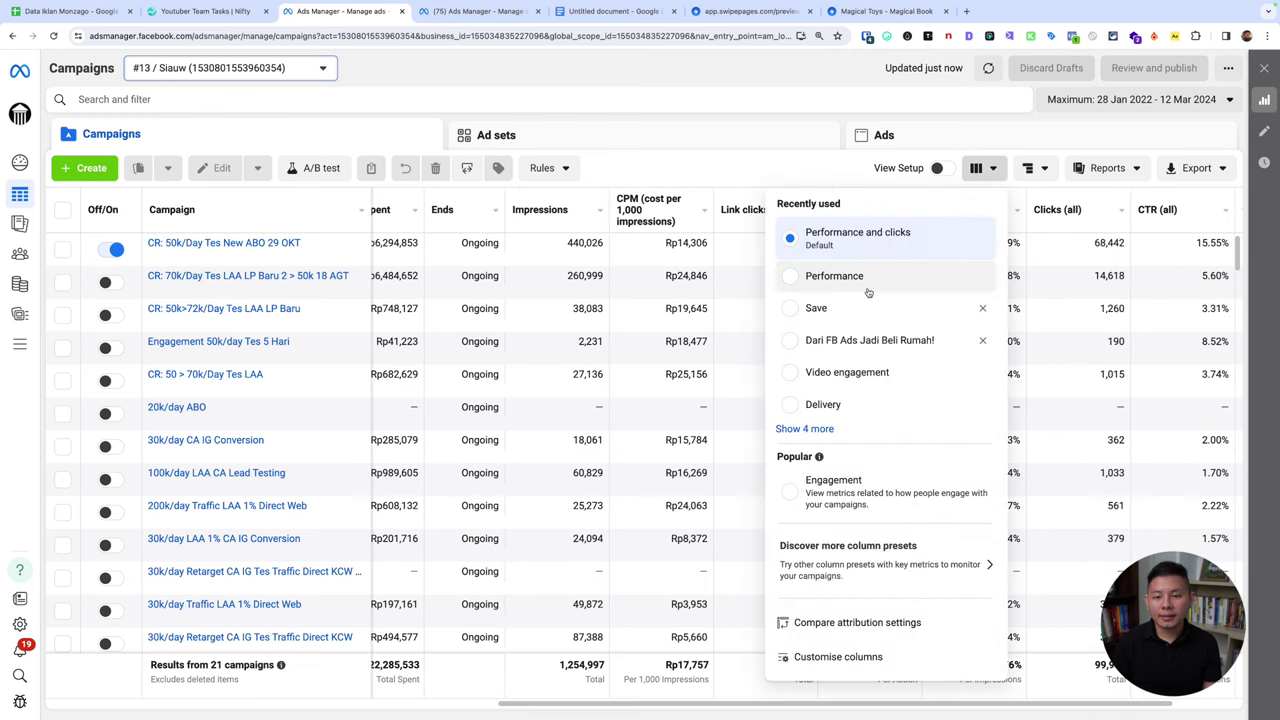
pyautogui.click(863, 341)
pyautogui.hscroll(3, 890, 705)
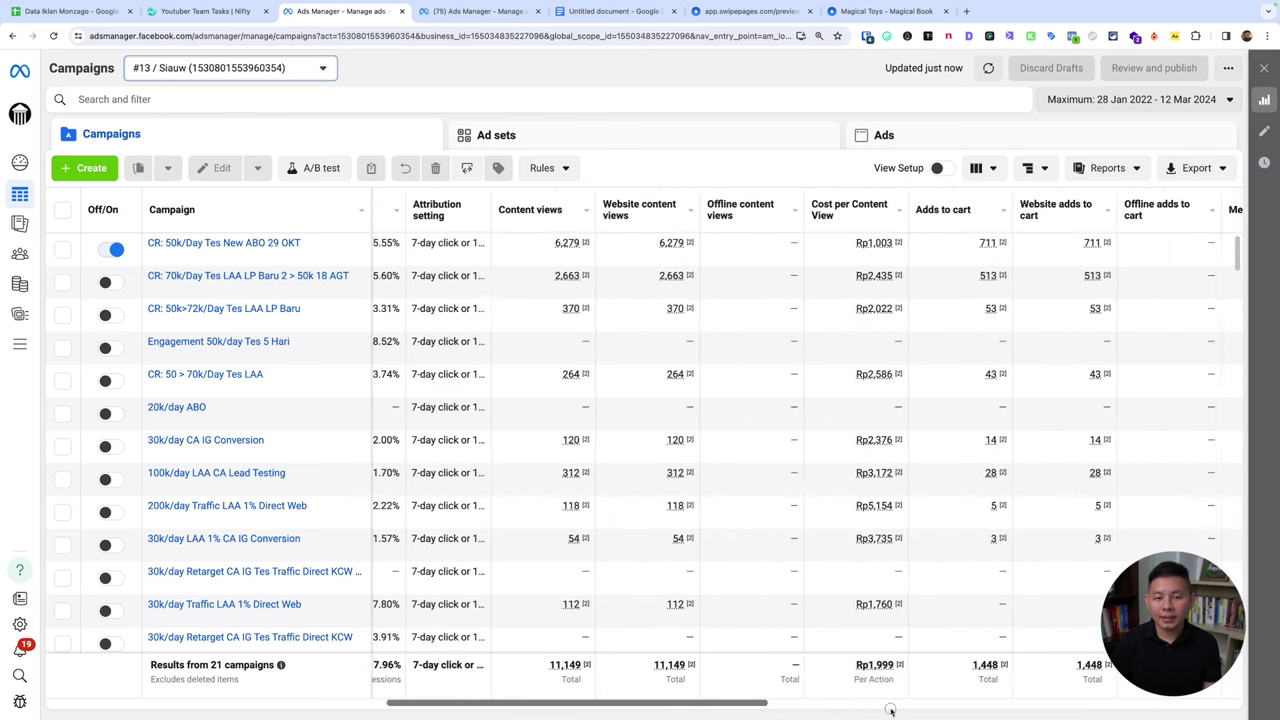
pyautogui.hscroll(5, 890, 710)
pyautogui.hscroll(-5, 996, 716)
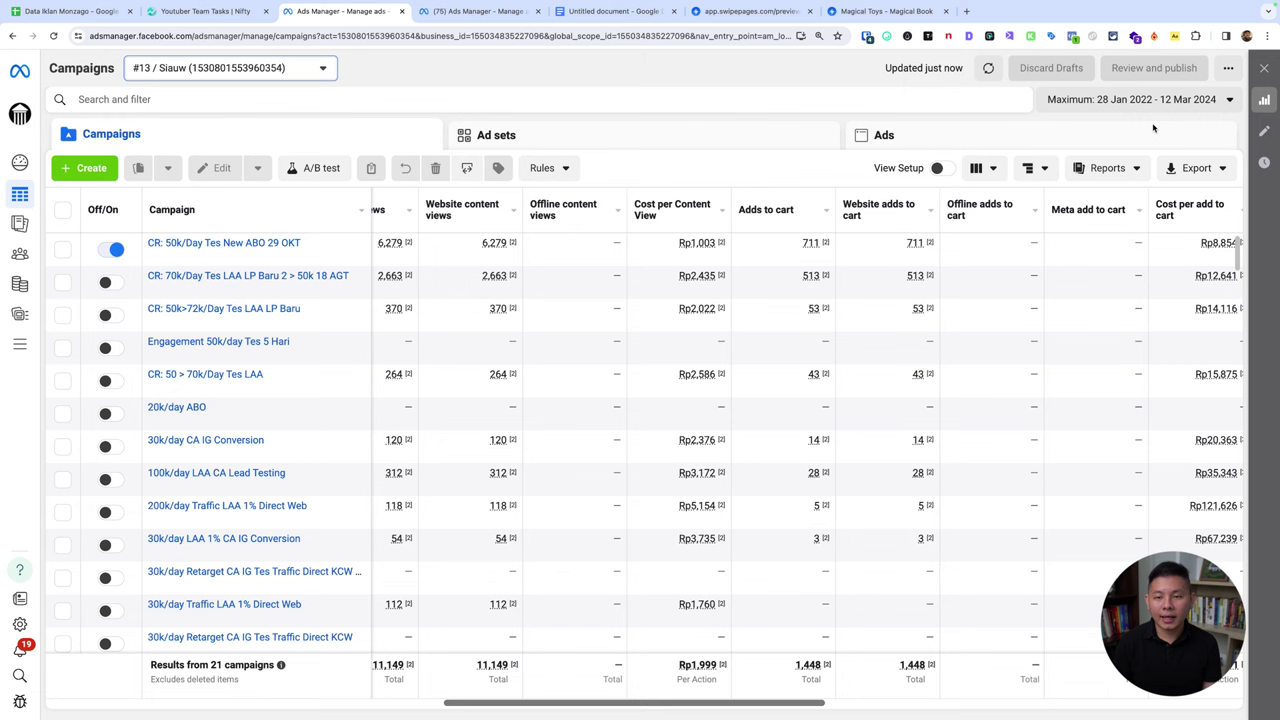
# Step: Switch the campaigns table back to the "Save" column preset and set the date range to Yesterday
pyautogui.click(981, 168)
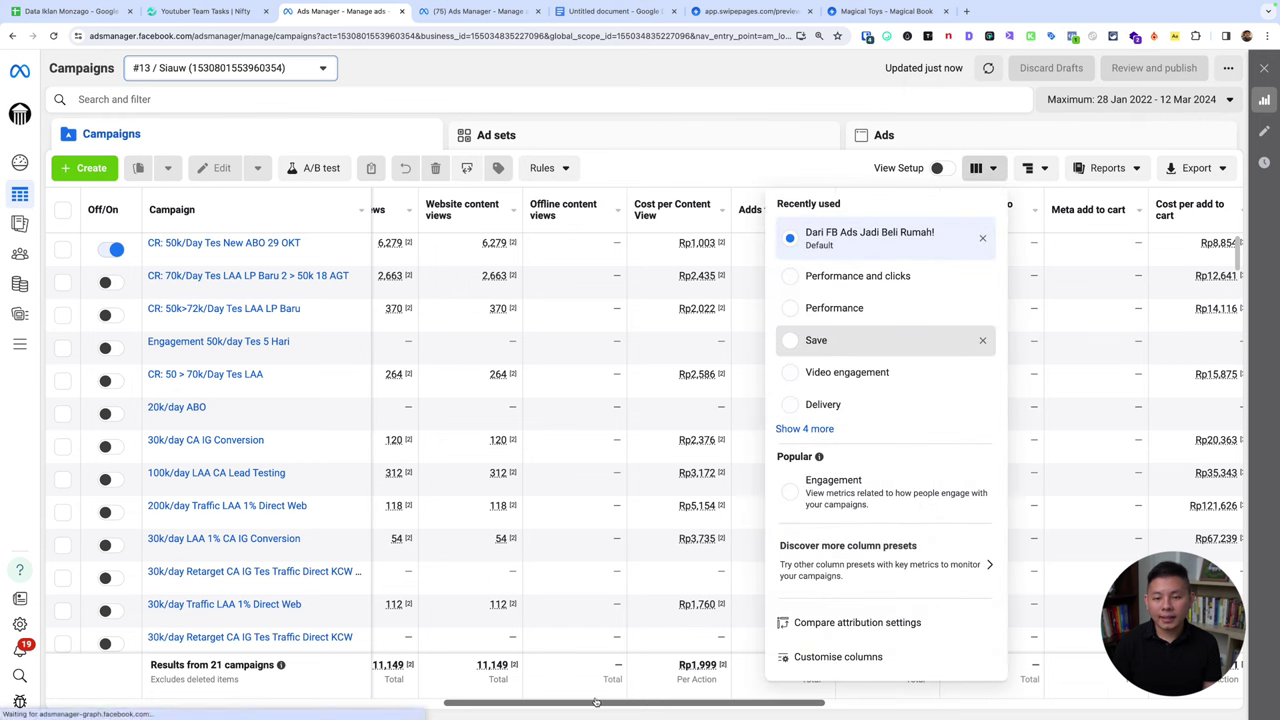
pyautogui.hscroll(3, 632, 716)
pyautogui.hscroll(-10, 645, 708)
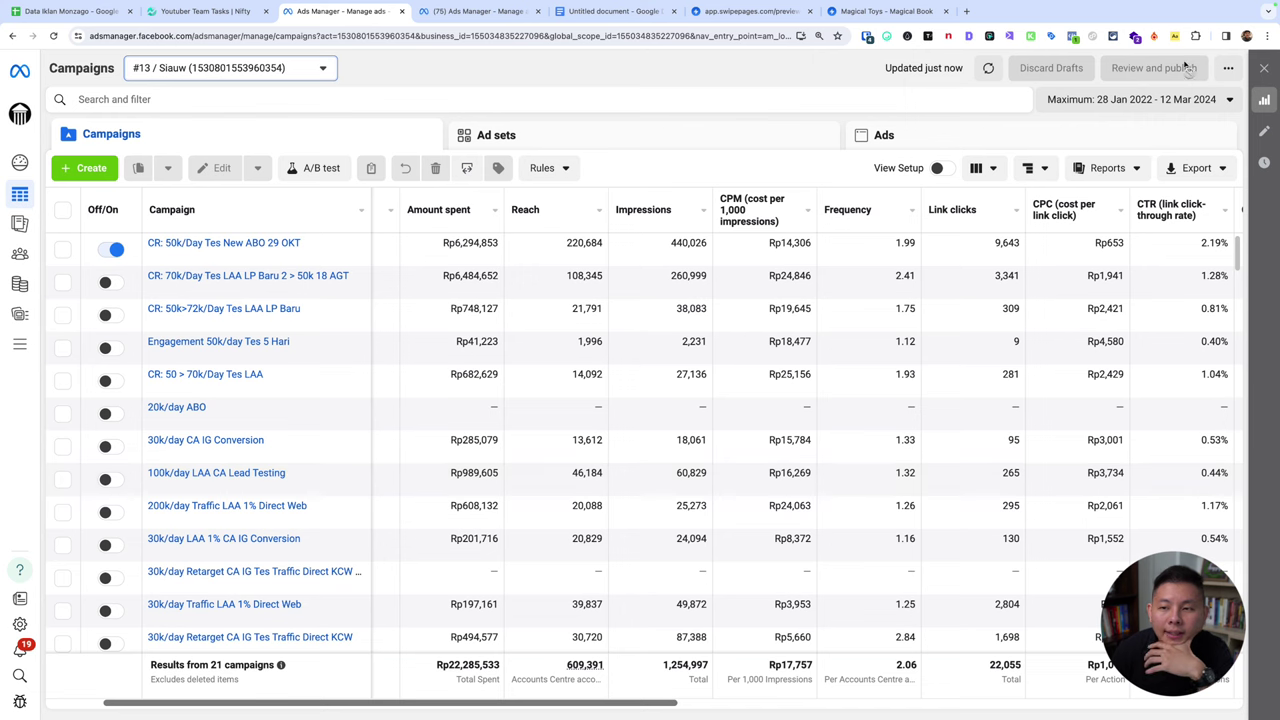
pyautogui.click(1170, 99)
pyautogui.click(1170, 199)
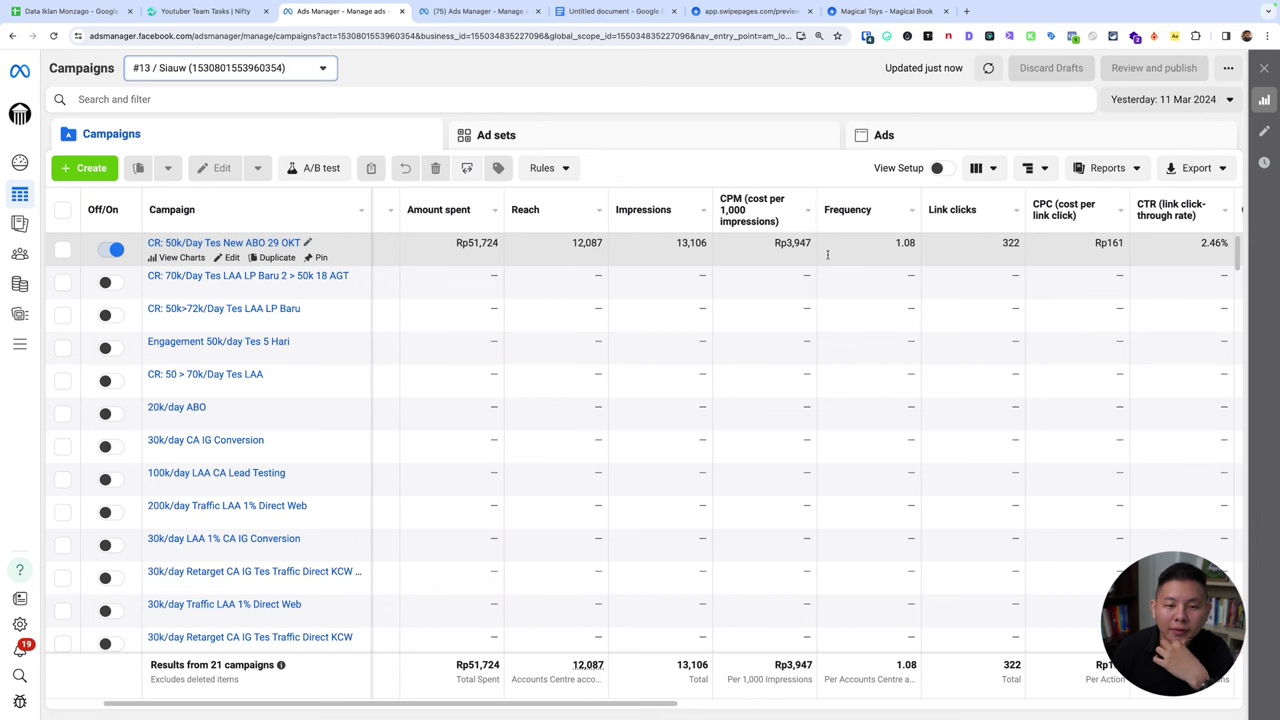
# Step: Work out the first campaign's share of link clicks becoming content views by calculating 133/322 in Spotlight
pyautogui.moveTo(650, 704); pyautogui.dragTo(866, 705)
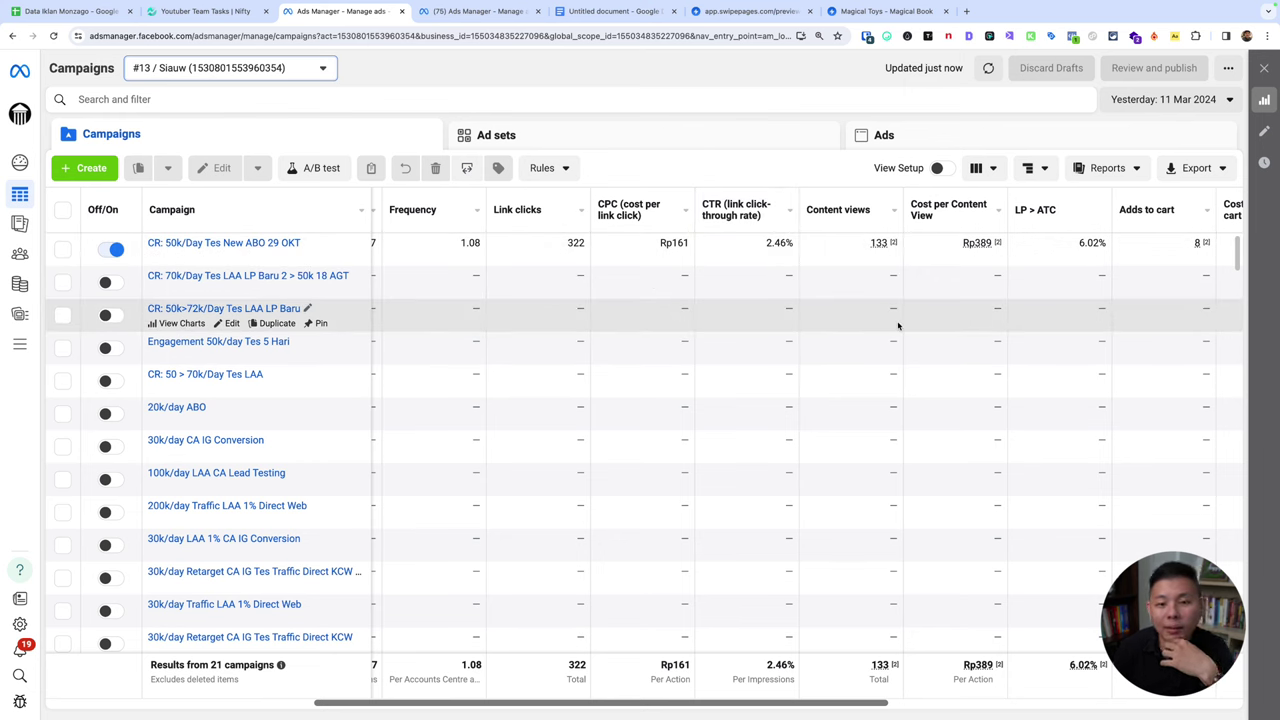
pyautogui.click(565, 248)
pyautogui.moveTo(866, 245); pyautogui.dragTo(875, 318)
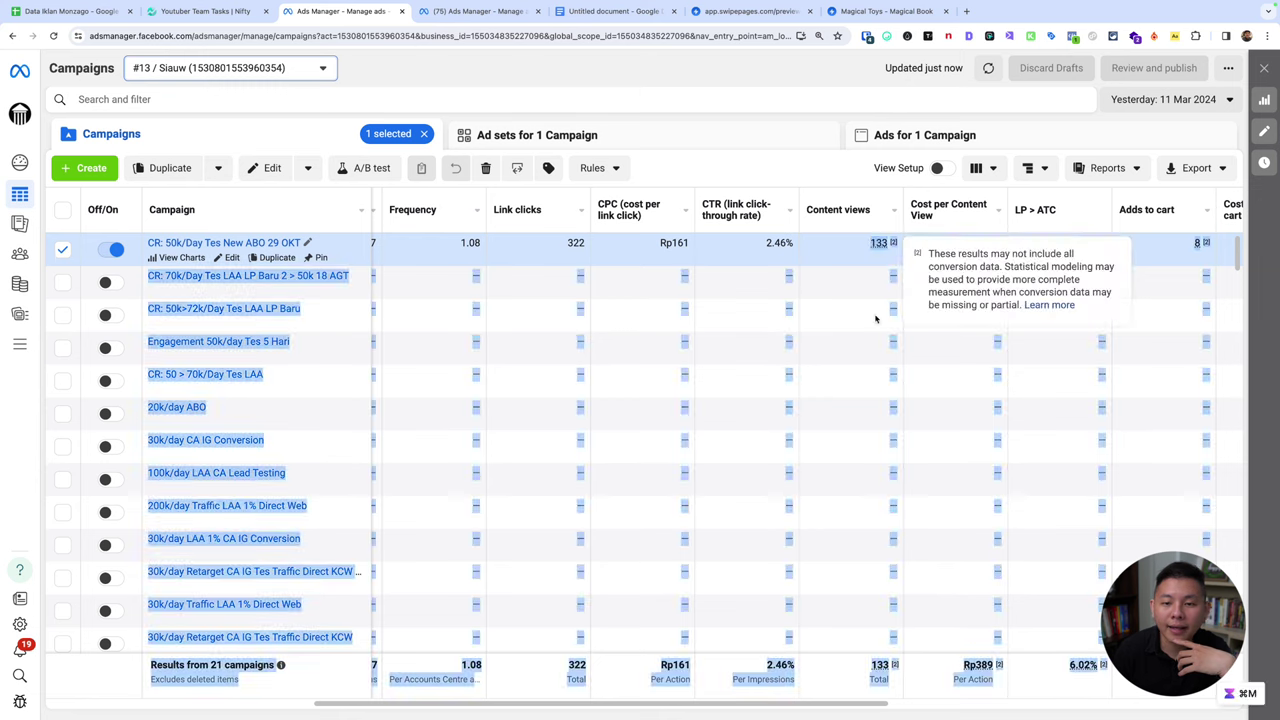
pyautogui.click(941, 352)
pyautogui.press('super+space')
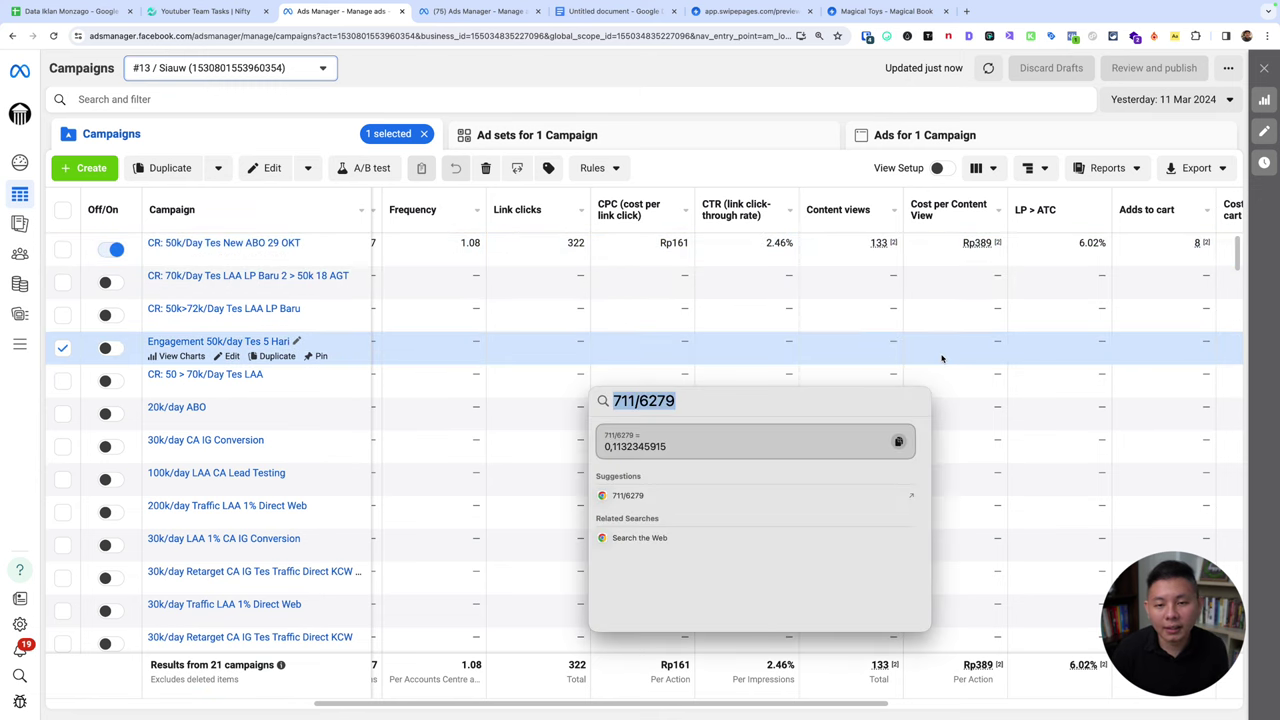
pyautogui.write('133/322')
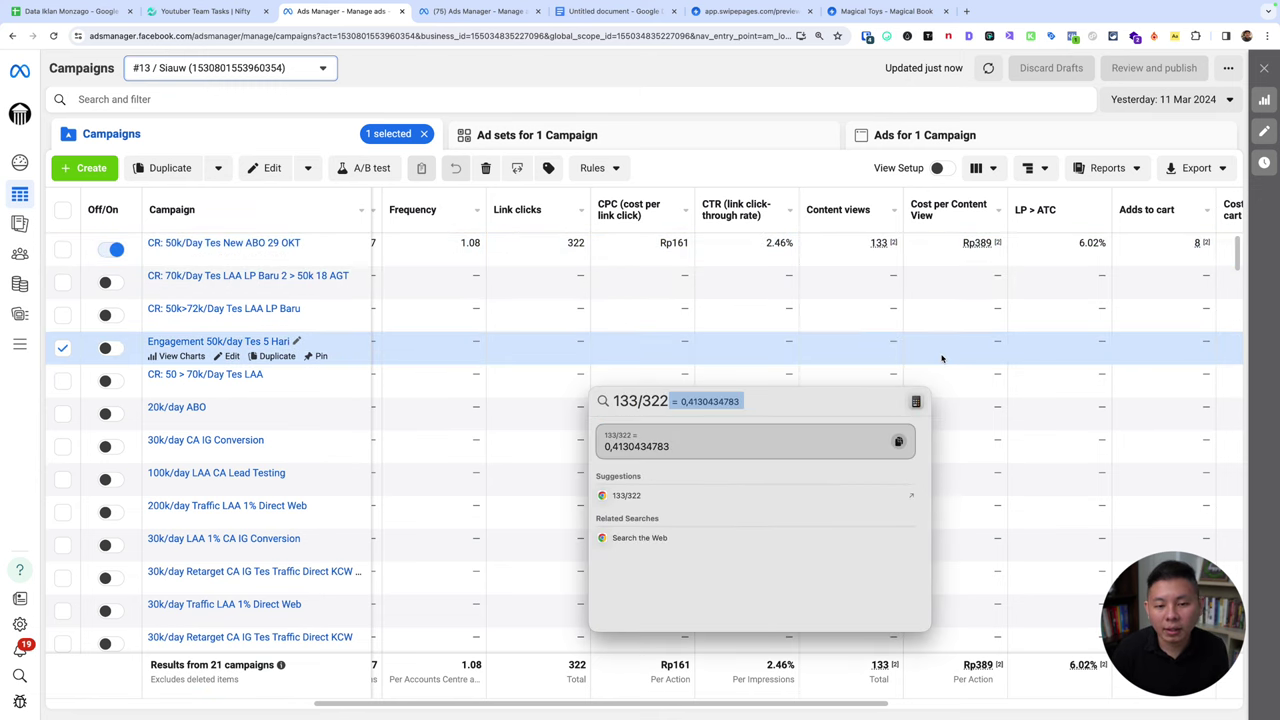
pyautogui.press('Escape')
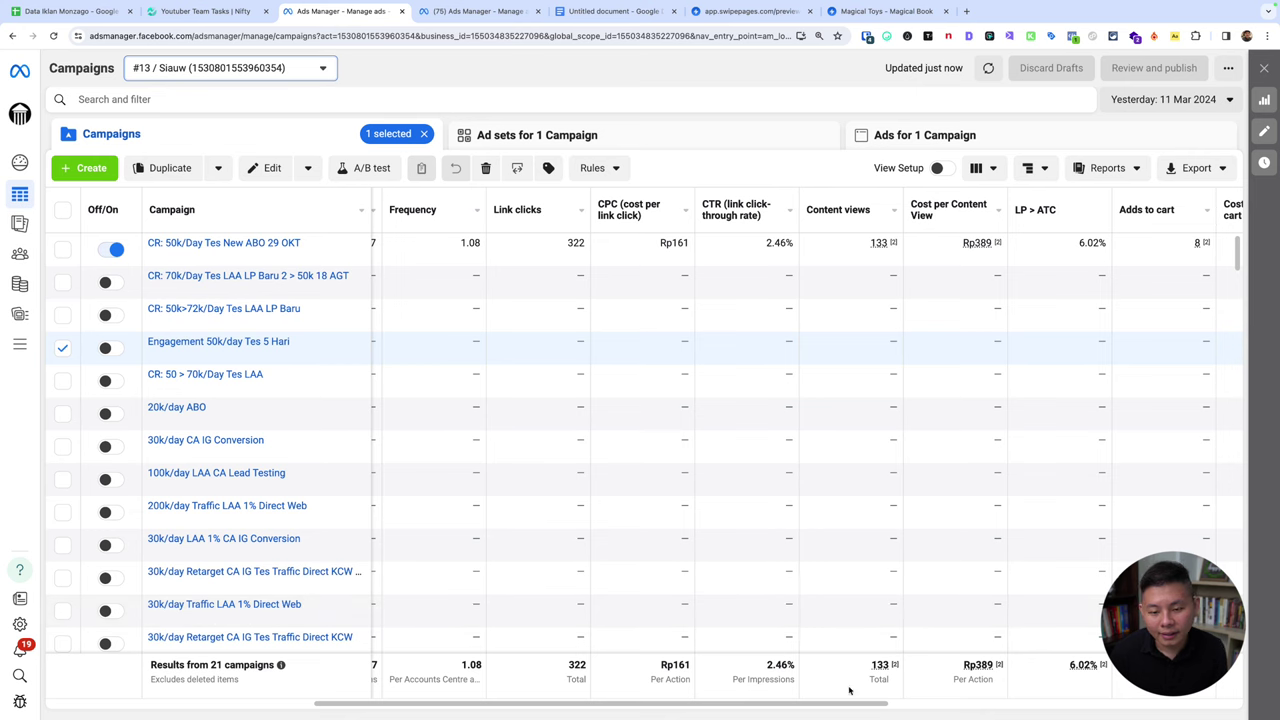
# Step: Examine the first campaign's LP > ATC rate by underlining it, its content views and its adds to cart, and clear the marks
pyautogui.moveTo(841, 704); pyautogui.dragTo(946, 704)
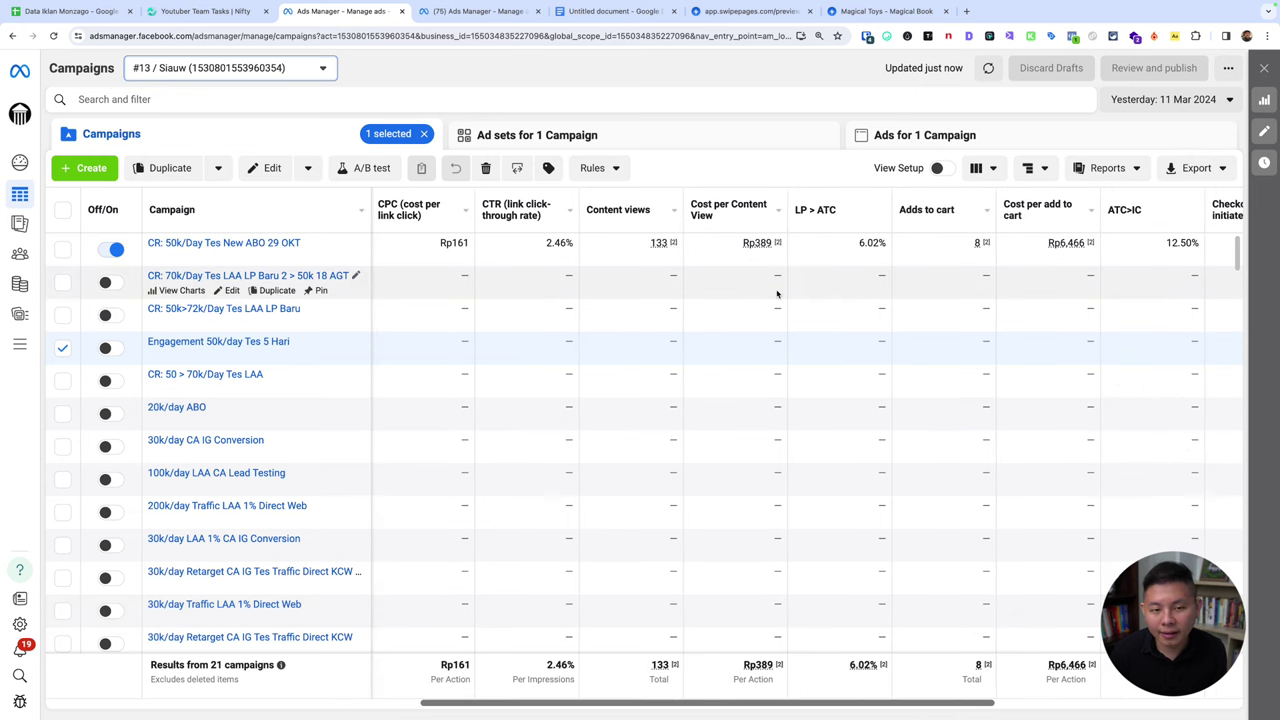
pyautogui.press('ctrl+super+a')
pyautogui.moveTo(629, 256); pyautogui.dragTo(684, 262)
pyautogui.moveTo(958, 256); pyautogui.dragTo(1005, 259)
pyautogui.moveTo(824, 261); pyautogui.dragTo(898, 262)
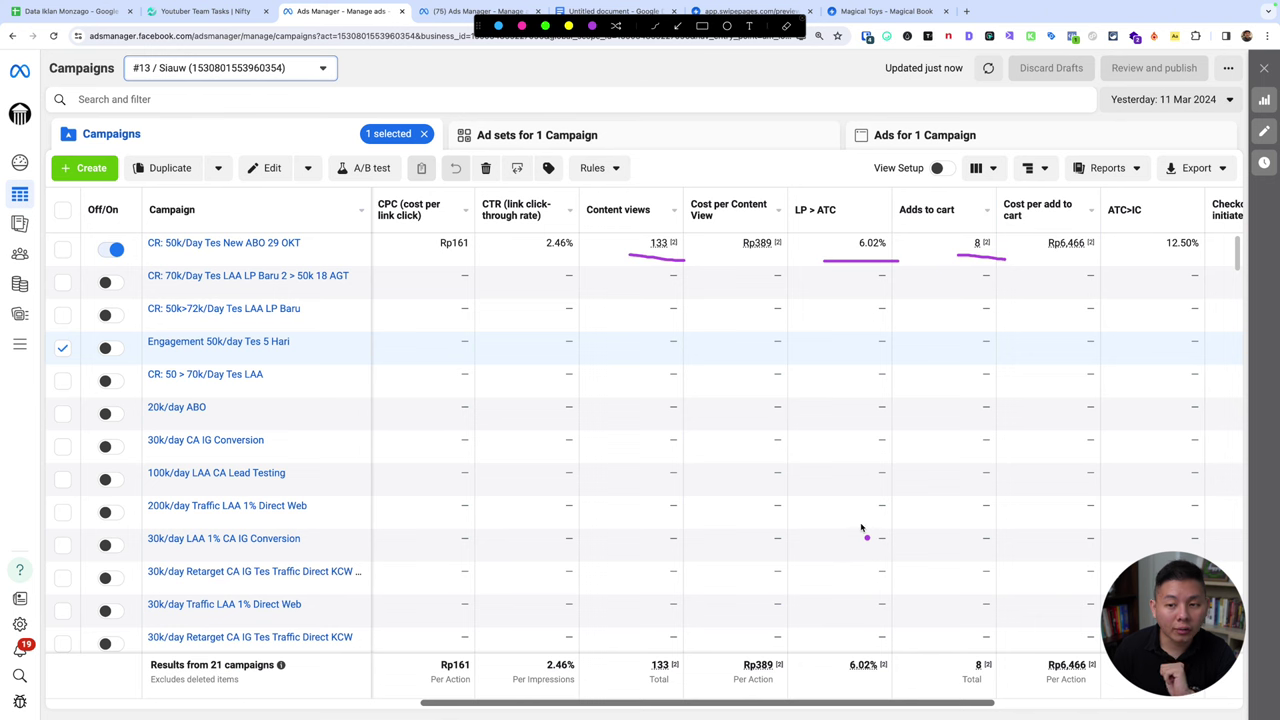
pyautogui.press('Escape')
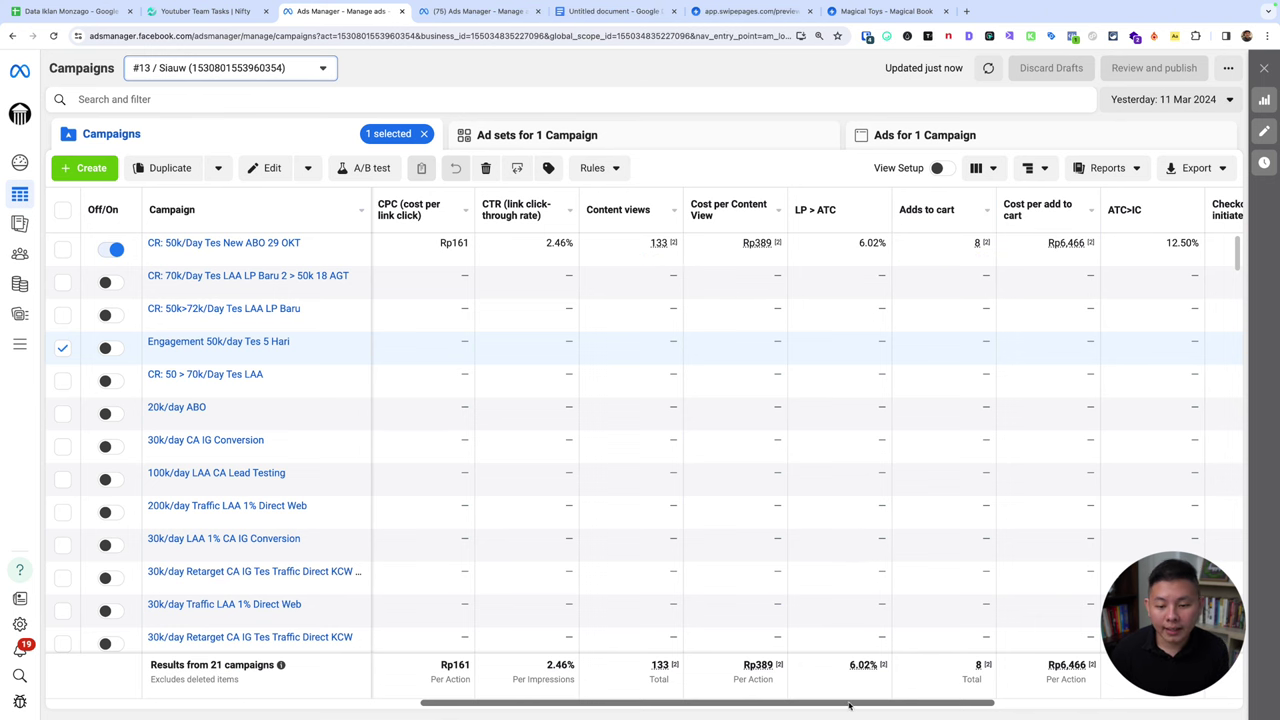
# Step: Examine the first campaign's ATC>IC rate by marking adds to cart and checkouts initiated with arrows, clear them, and view the purchase columns
pyautogui.moveTo(871, 705); pyautogui.dragTo(1001, 708)
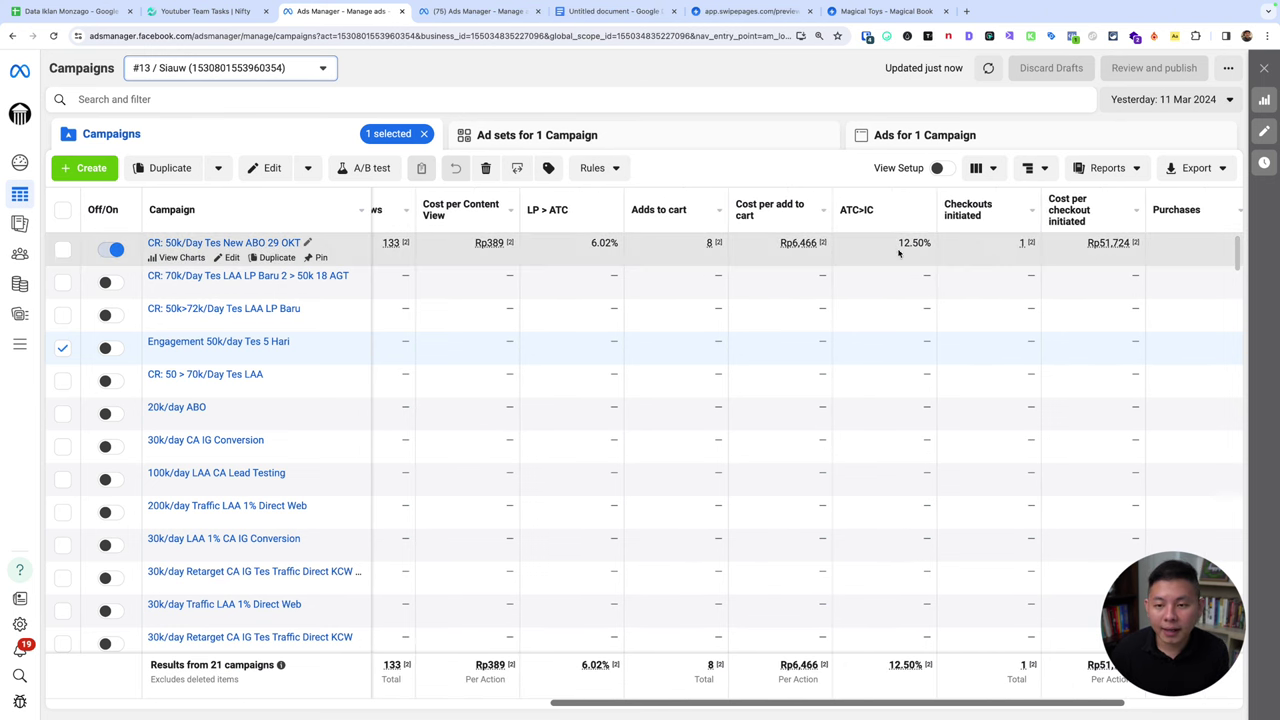
pyautogui.moveTo(685, 260); pyautogui.dragTo(768, 263)
pyautogui.moveTo(966, 251); pyautogui.dragTo(1033, 253)
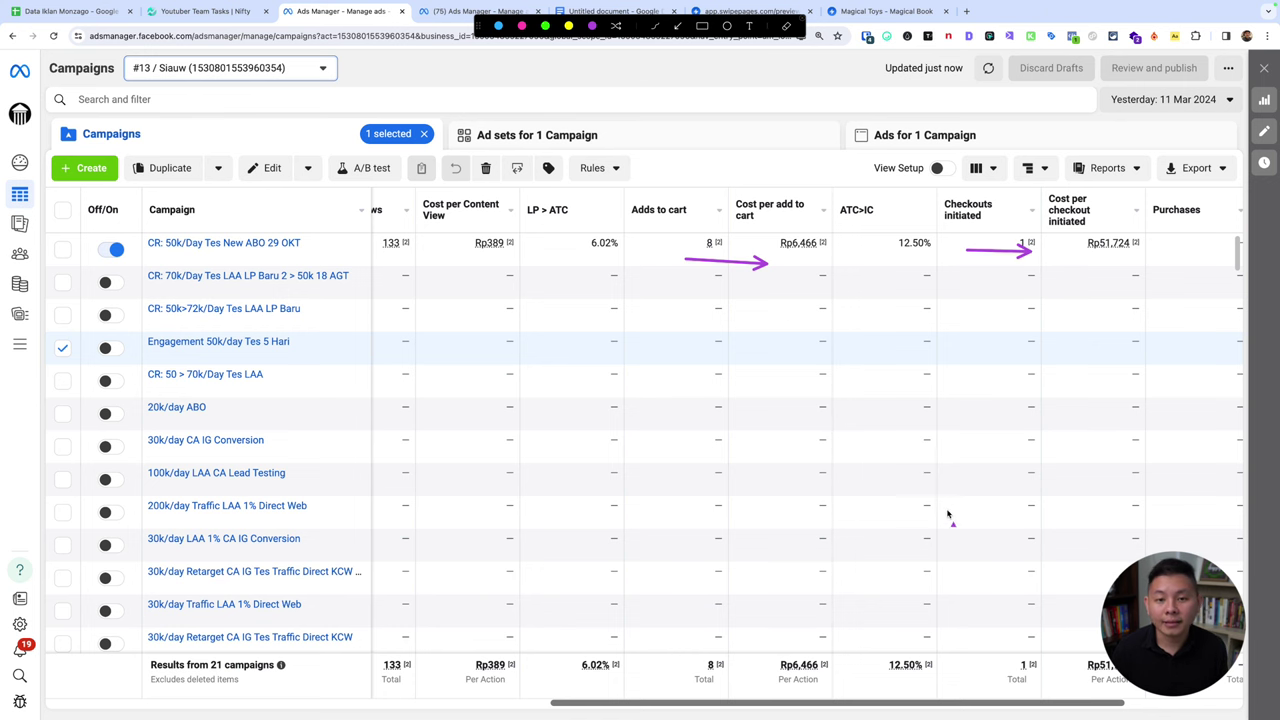
pyautogui.press('Escape')
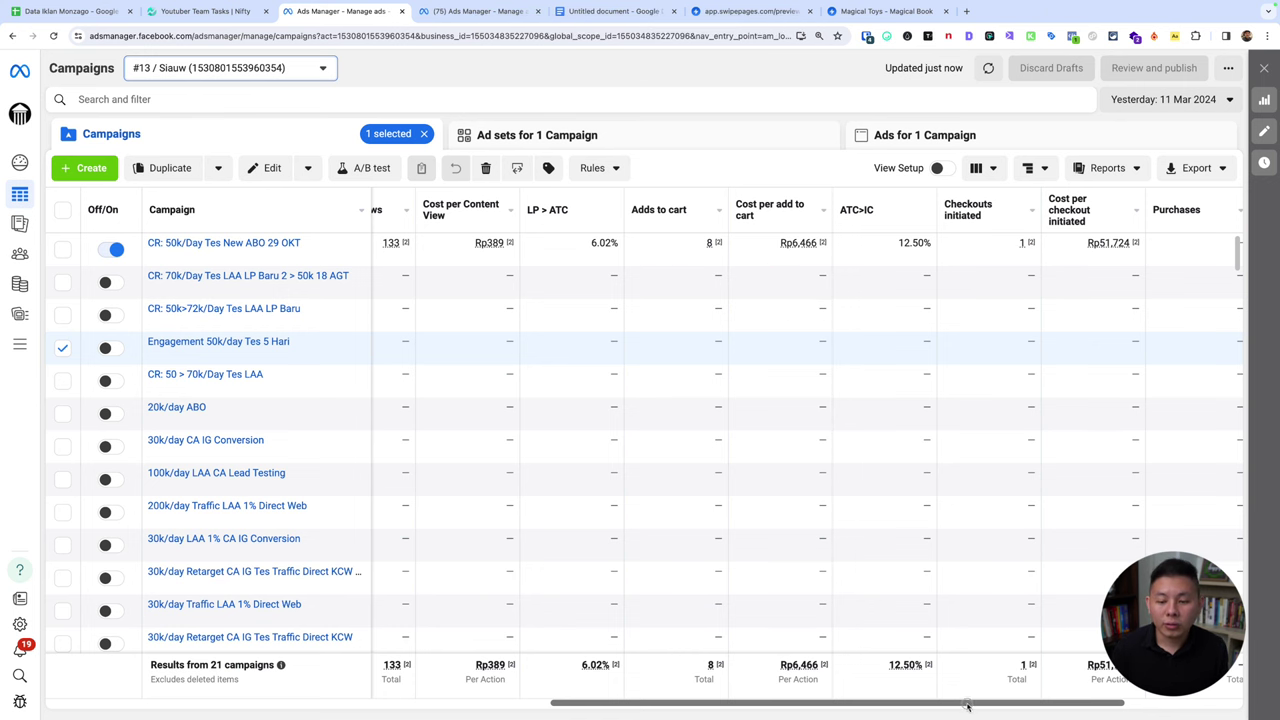
pyautogui.moveTo(976, 711); pyautogui.dragTo(1098, 708)
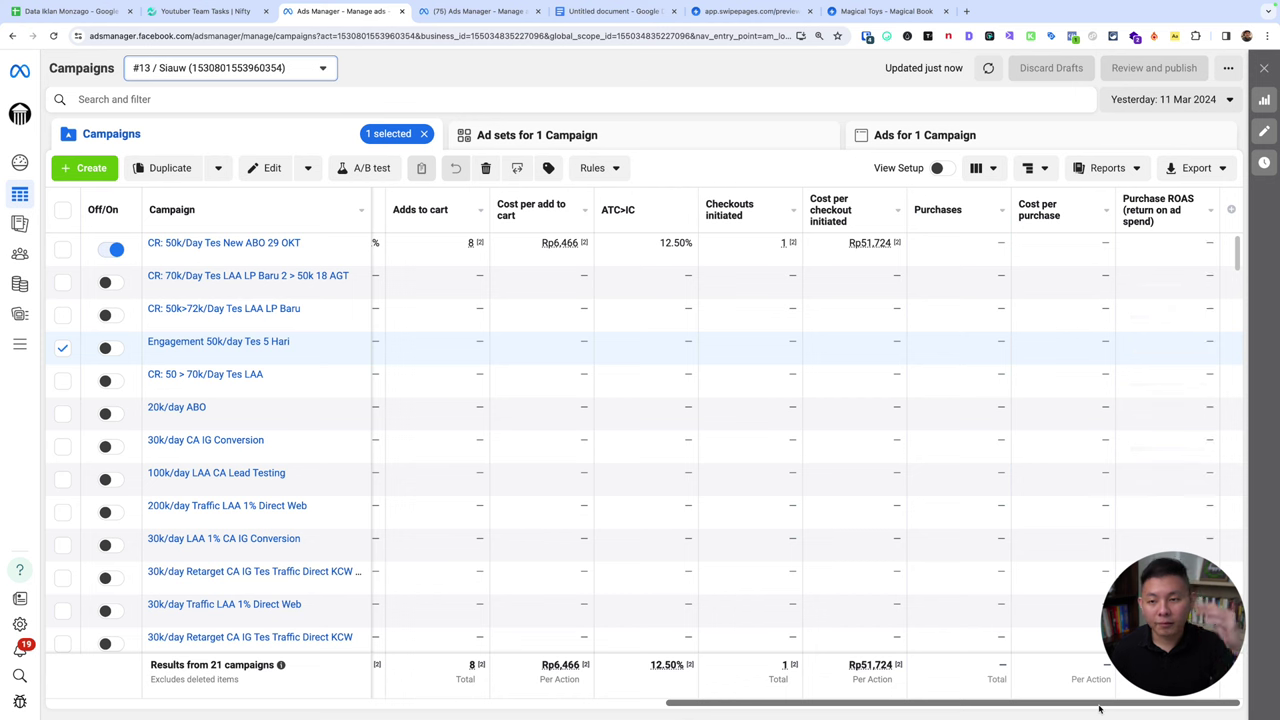